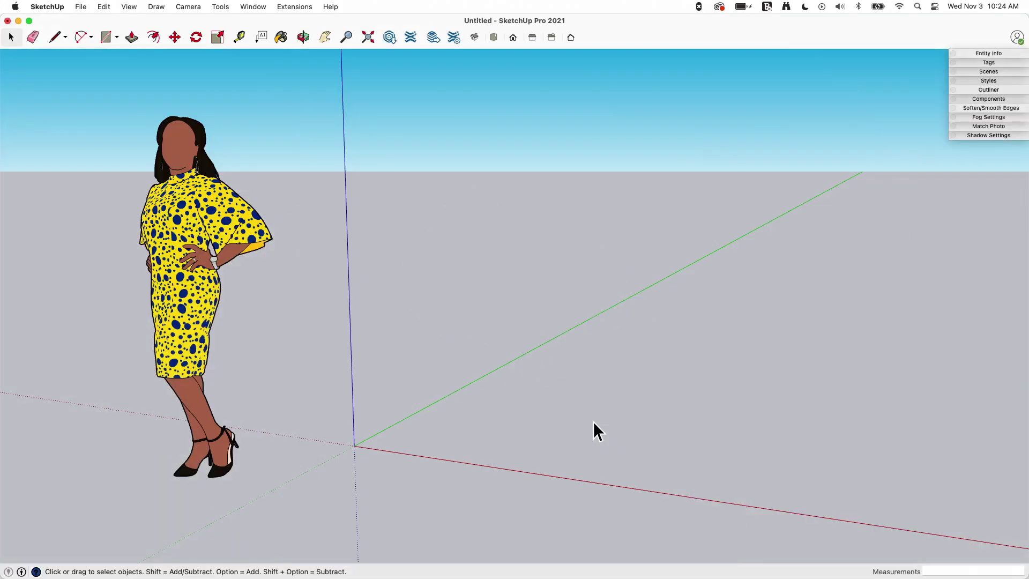
Step: Erase the standing scale figure and tilt the view toward the origin
scroll(474, 404, down, 3)
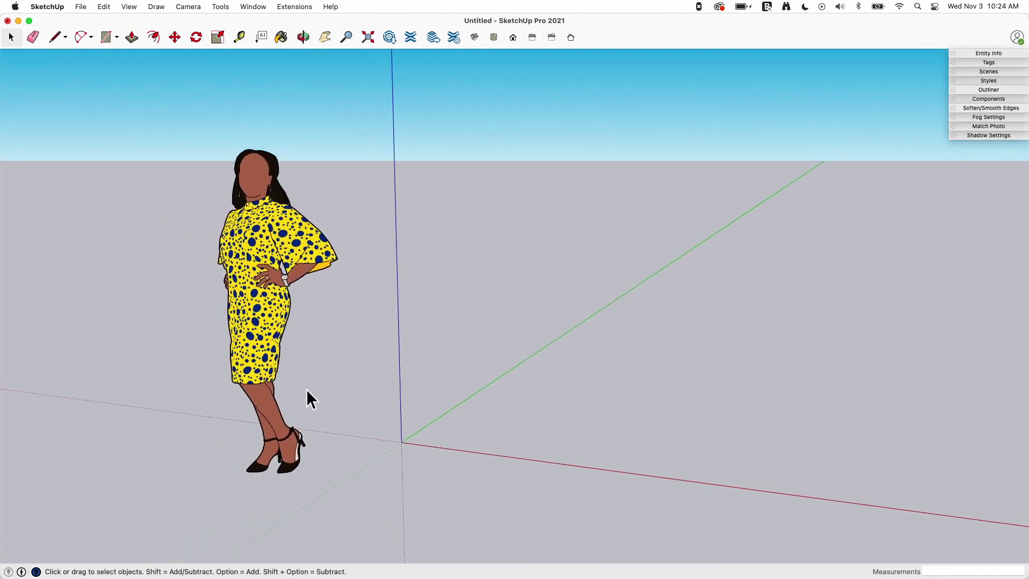
key(e)
click(295, 401)
middle_drag(295, 401, 289, 380)
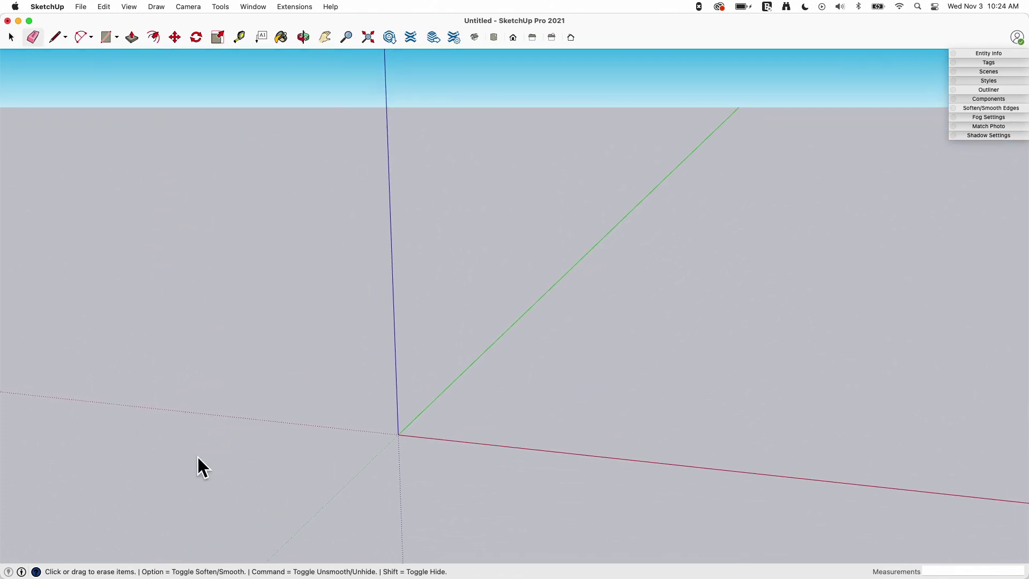
Step: Draw a tall upright rectangle from the origin with the Line tool
key(l)
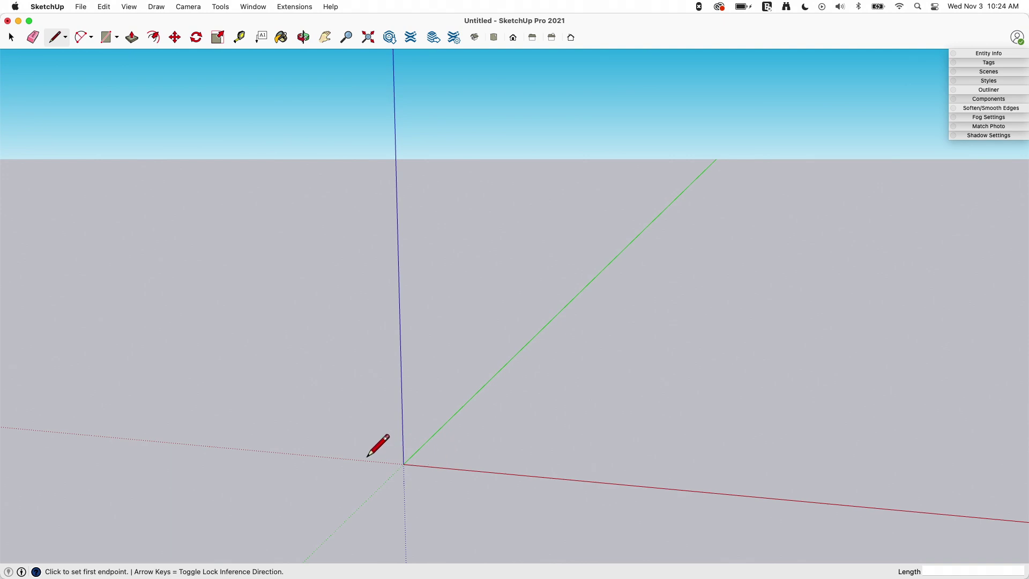
click(403, 461)
middle_drag(403, 461, 397, 259)
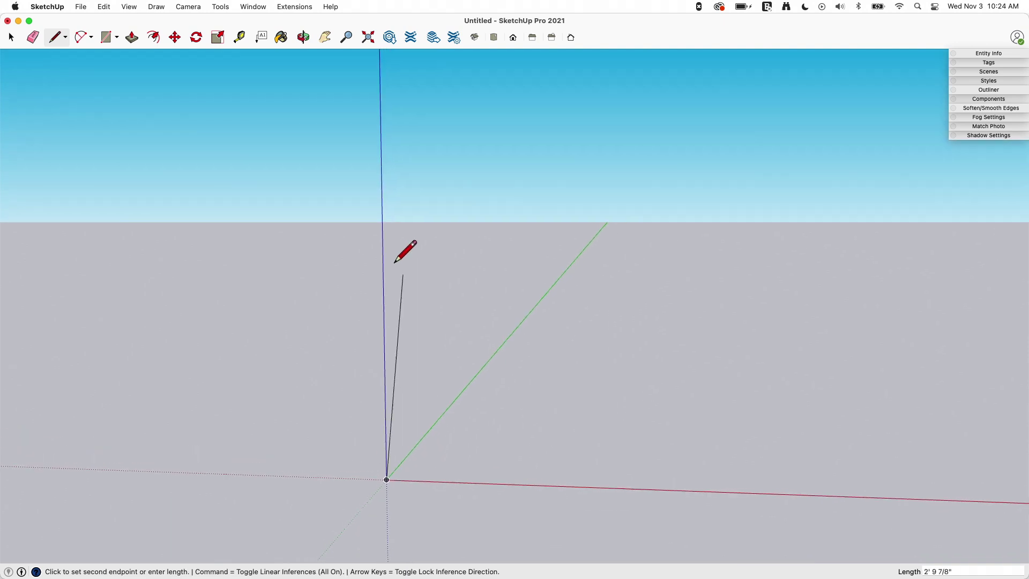
click(385, 205)
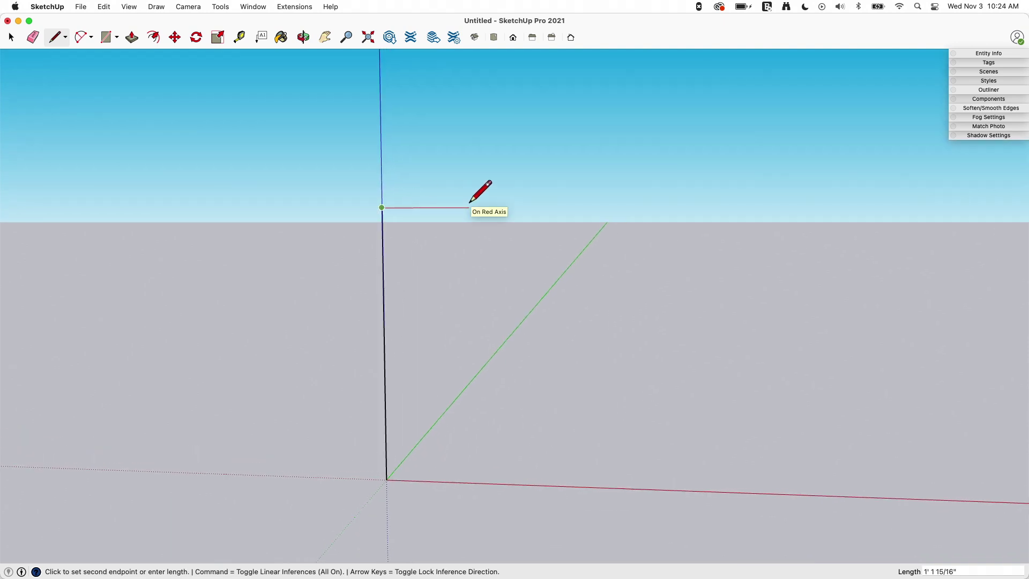
click(486, 207)
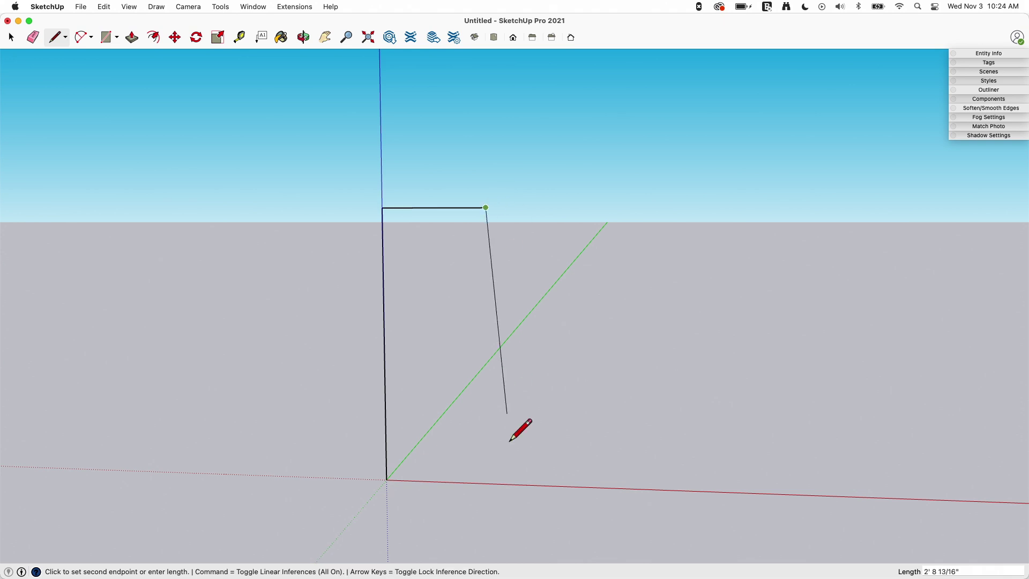
click(486, 483)
click(387, 479)
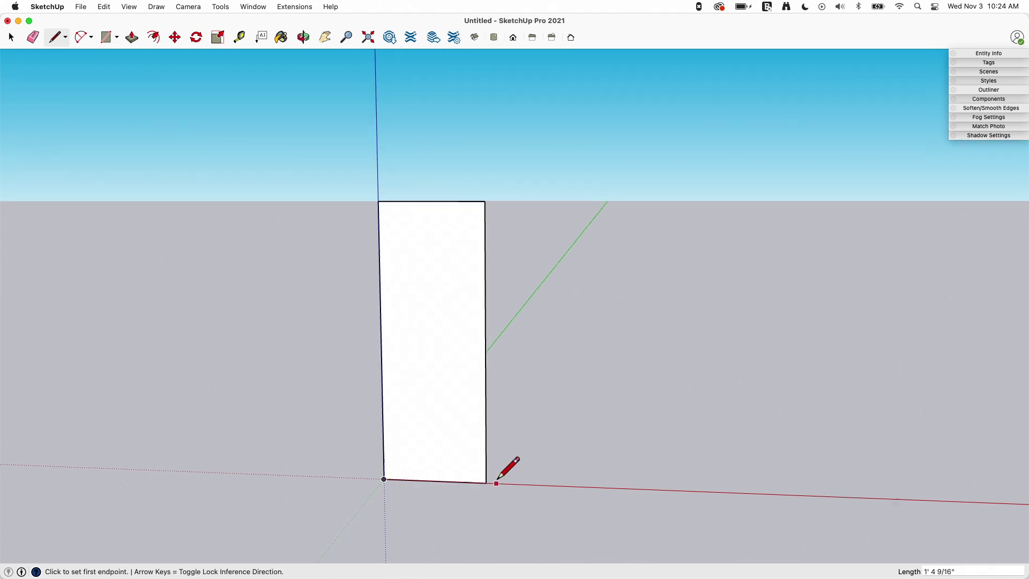
scroll(501, 472, up, 5)
middle_drag(498, 478, 534, 512)
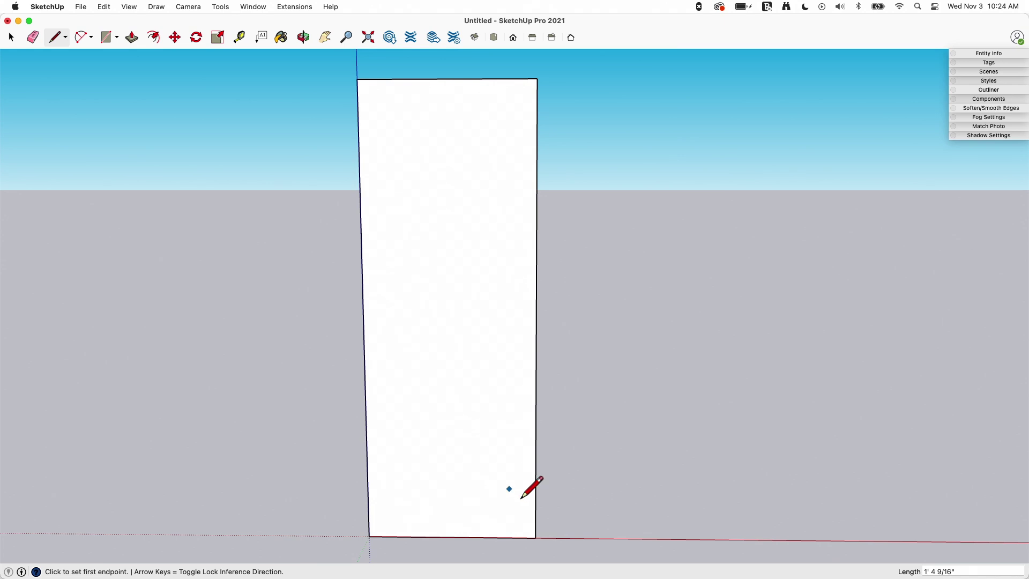
Step: Add the base line, the stem line, the bowl diagonal and a top-right corner cut
click(536, 524)
click(369, 522)
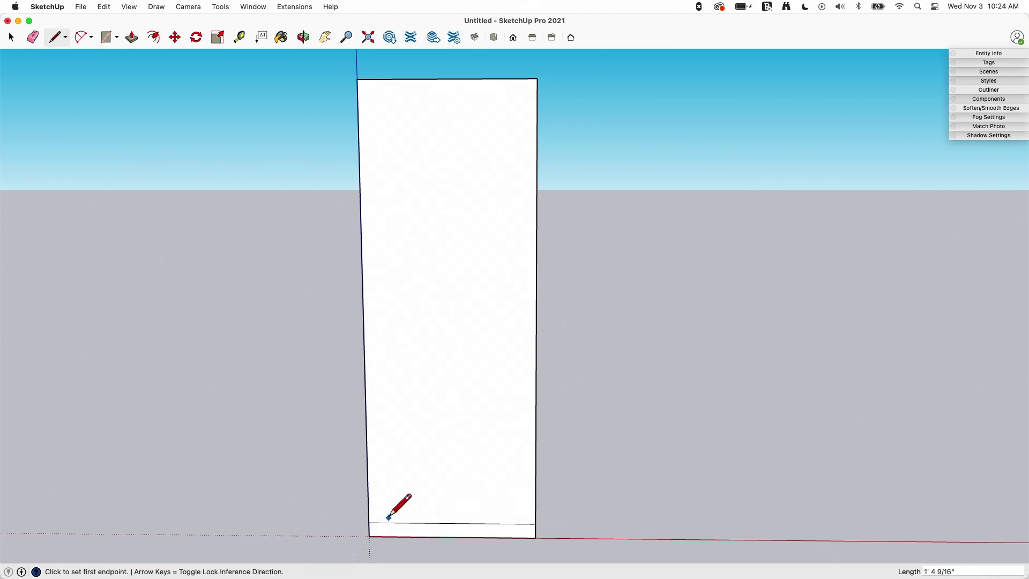
click(390, 522)
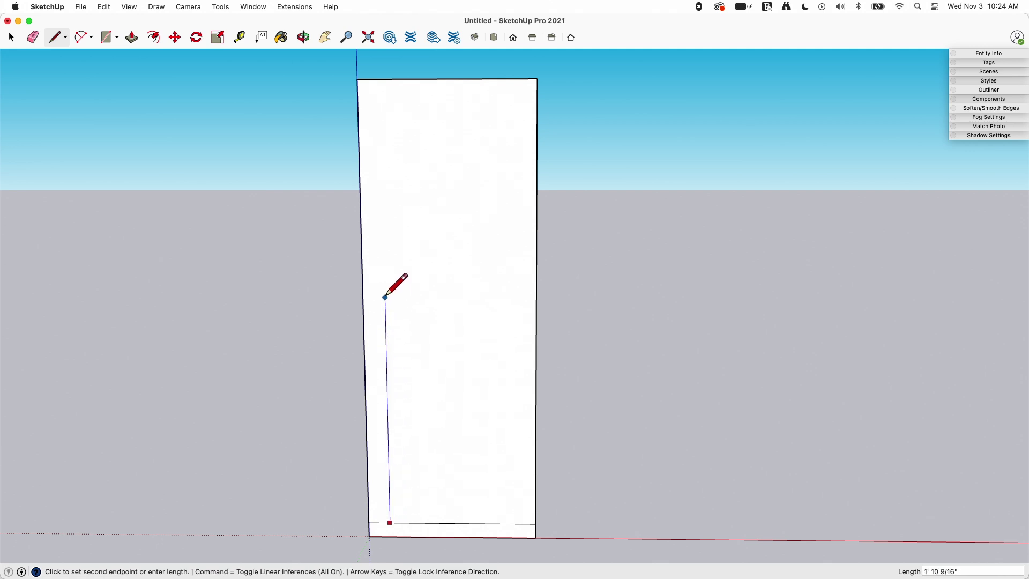
click(386, 338)
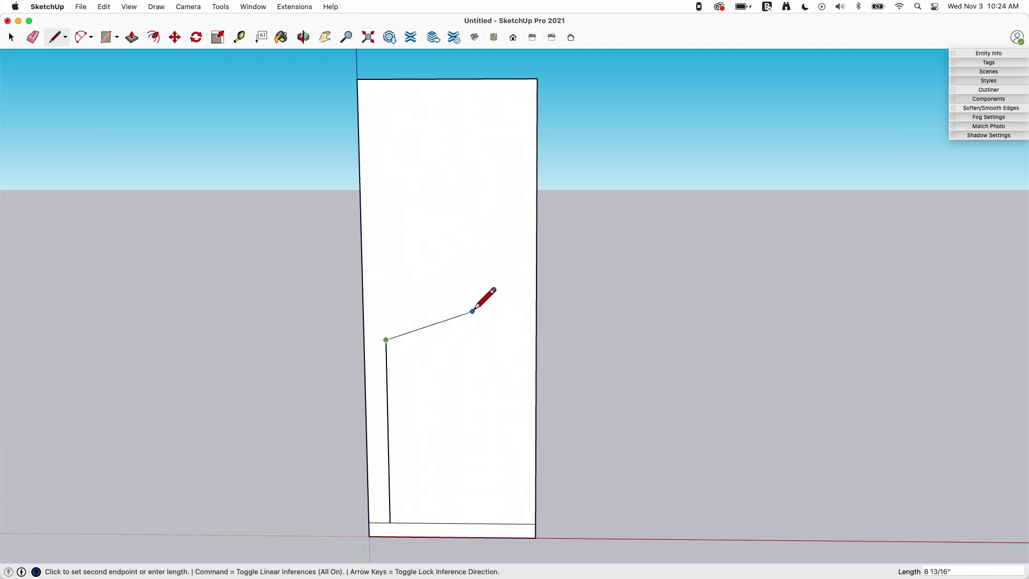
click(538, 228)
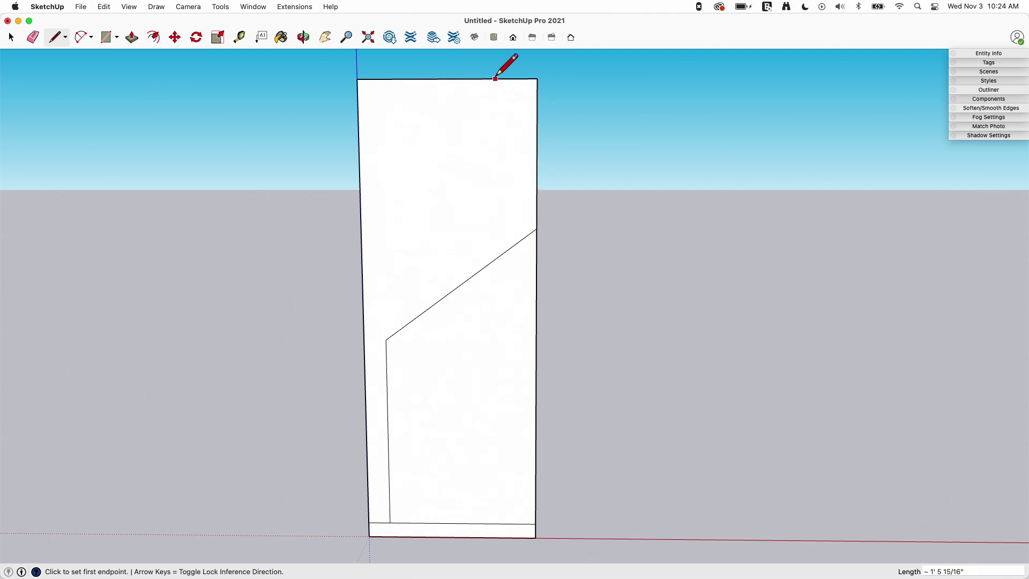
click(496, 78)
click(536, 146)
Step: Move the bowl diagonal edge 5 5/16" lower down the face
key(space)
click(443, 298)
key(m)
click(443, 297)
click(449, 353)
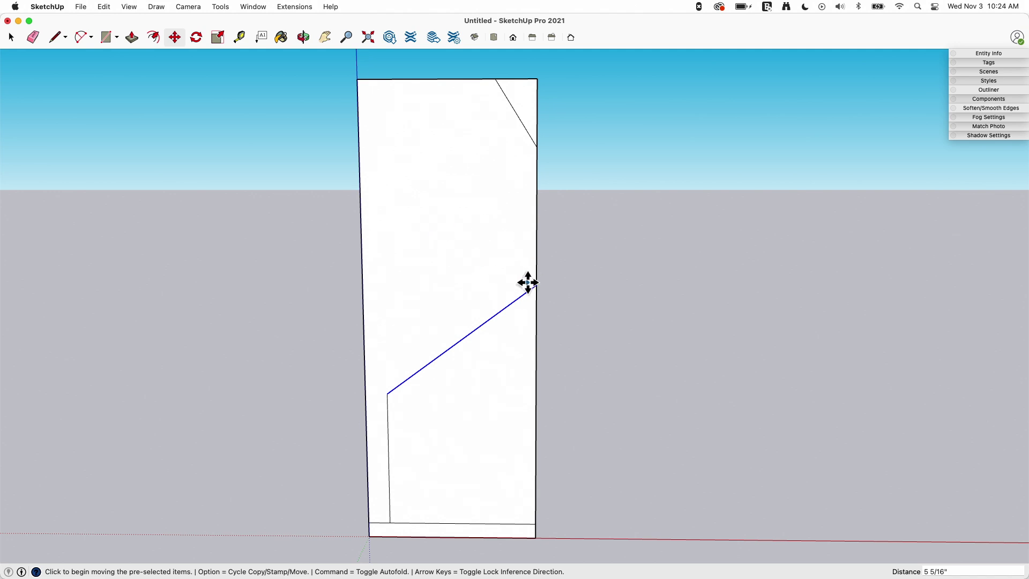
Step: Round the right end of the base strip with a 2-point arc
key(a)
scroll(541, 520, up, 3)
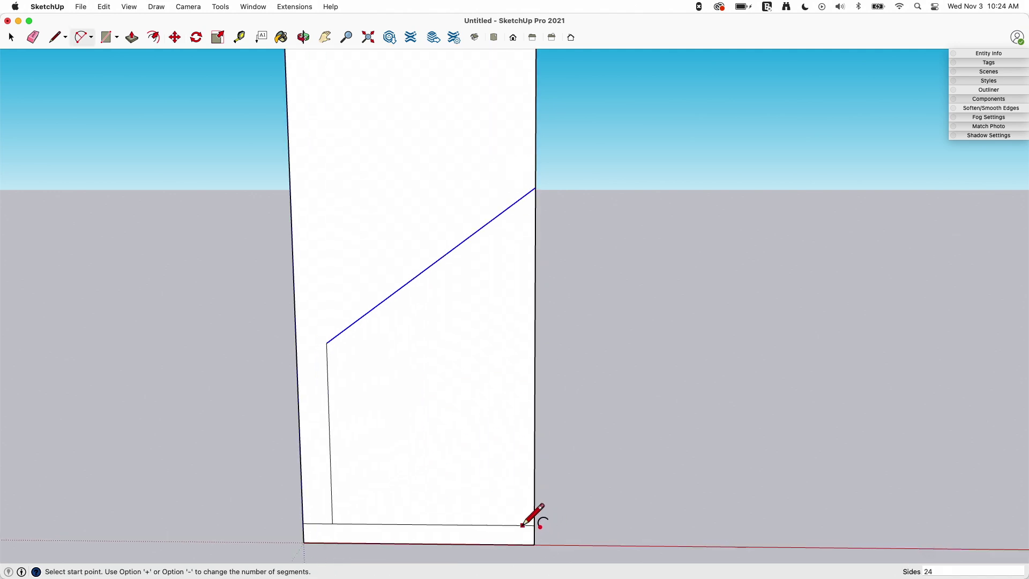
click(521, 525)
click(521, 544)
click(525, 542)
Step: Fillet the stem's corners where it meets the base and the bowl
click(367, 524)
click(331, 488)
click(328, 388)
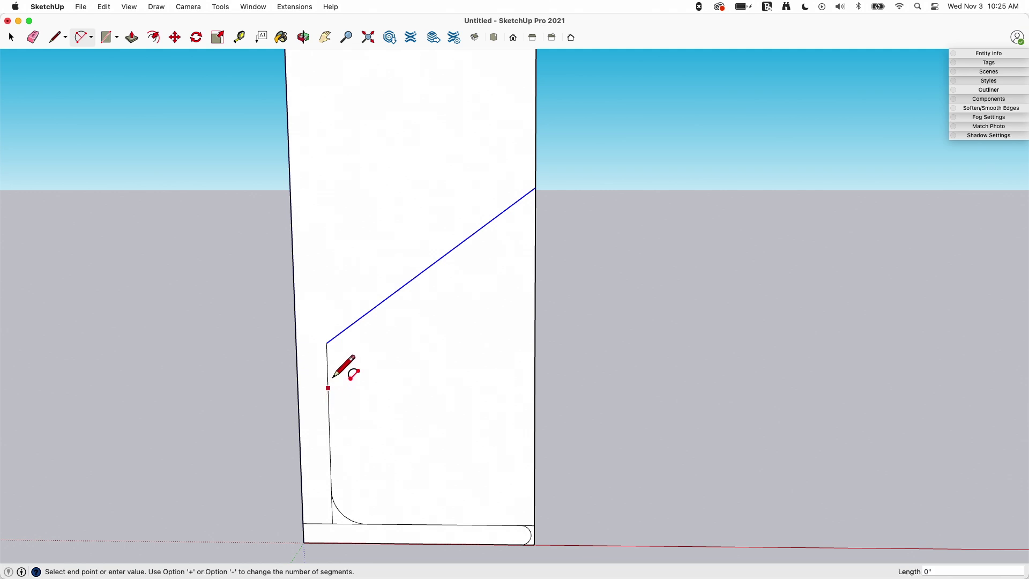
click(362, 317)
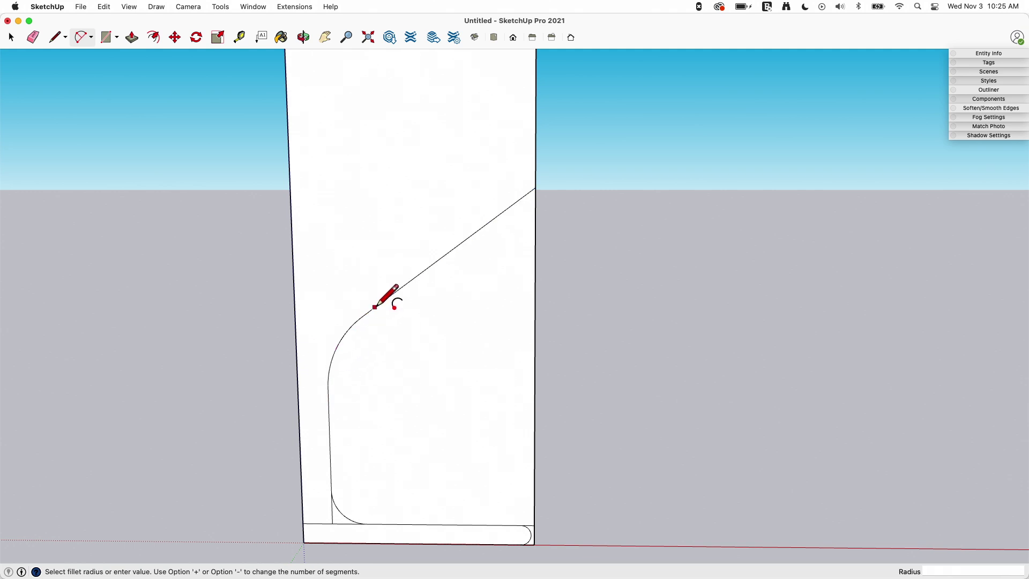
click(365, 312)
Step: Draw the sweeping bowl arc and an arc from the bowl's side to the top edge
scroll(499, 544, down, 3)
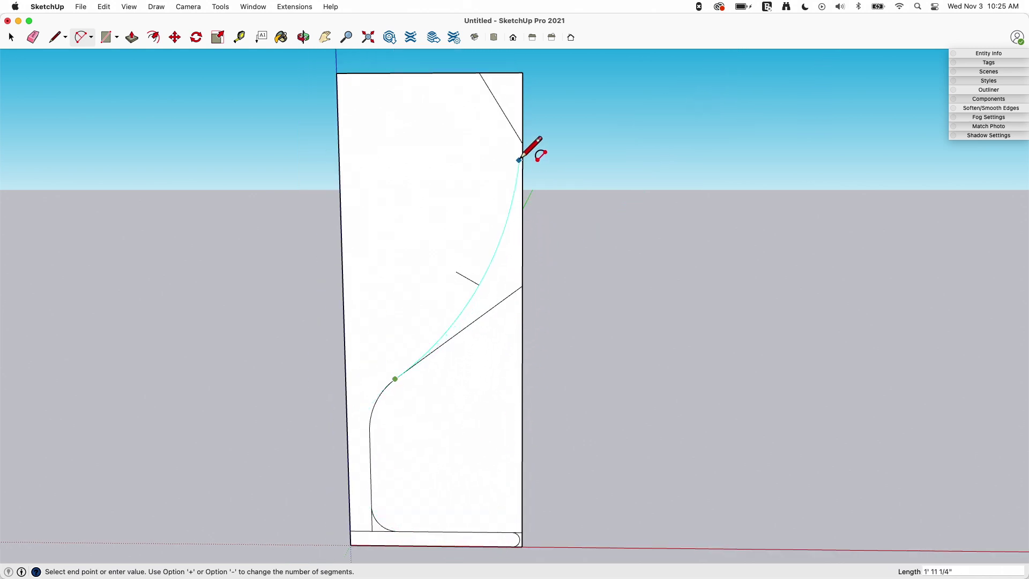
click(523, 169)
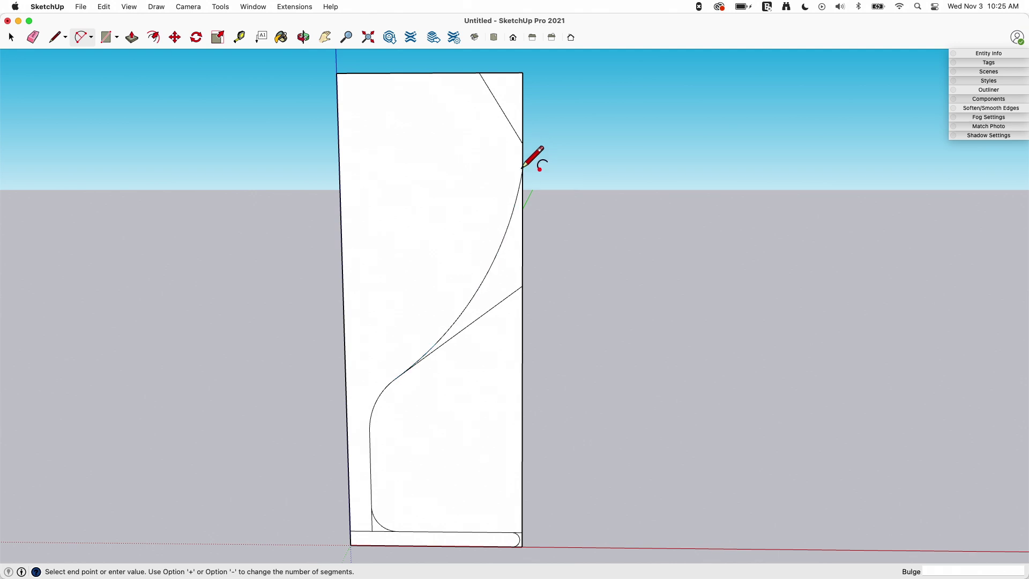
click(522, 169)
click(523, 170)
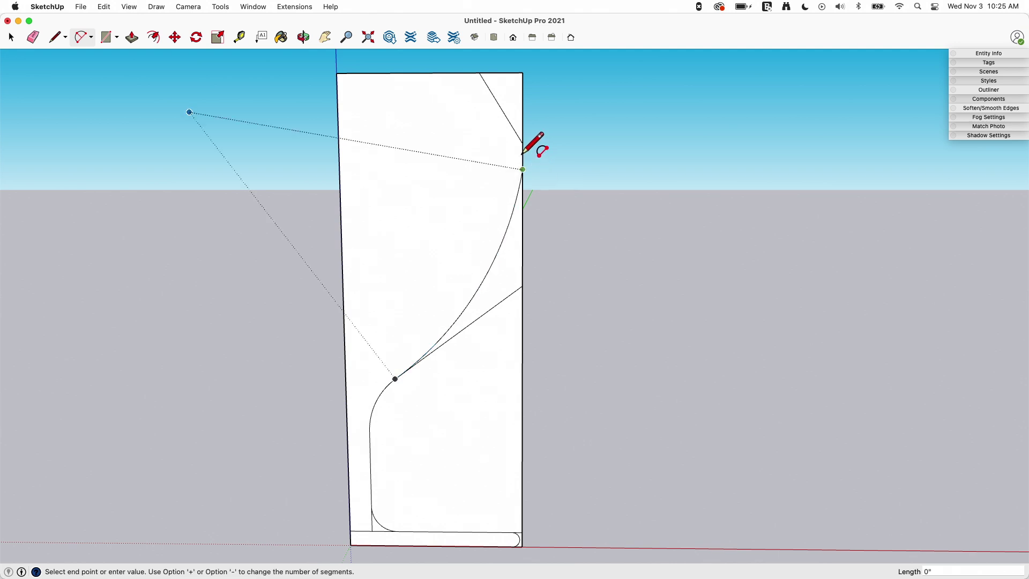
click(500, 71)
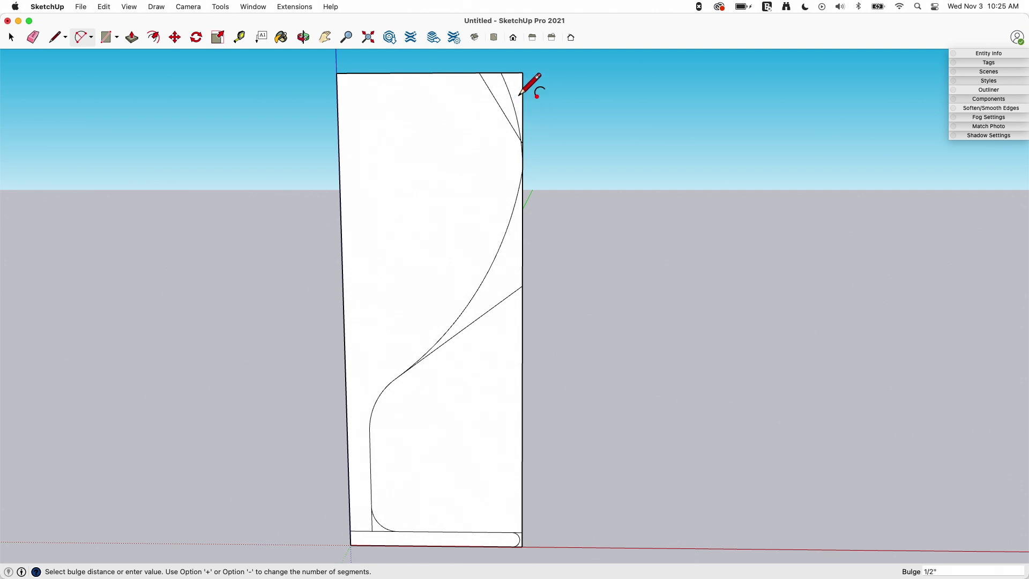
Step: Erase the corner cut, outer right edge, old diagonal and stem-corner leftovers
key(e)
click(505, 115)
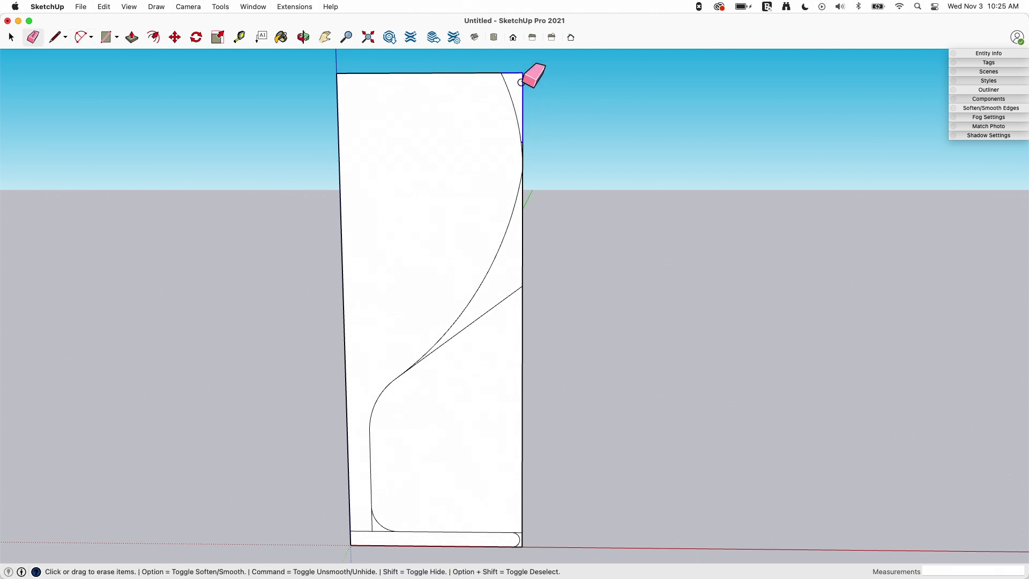
click(521, 84)
scroll(527, 152, up, 5)
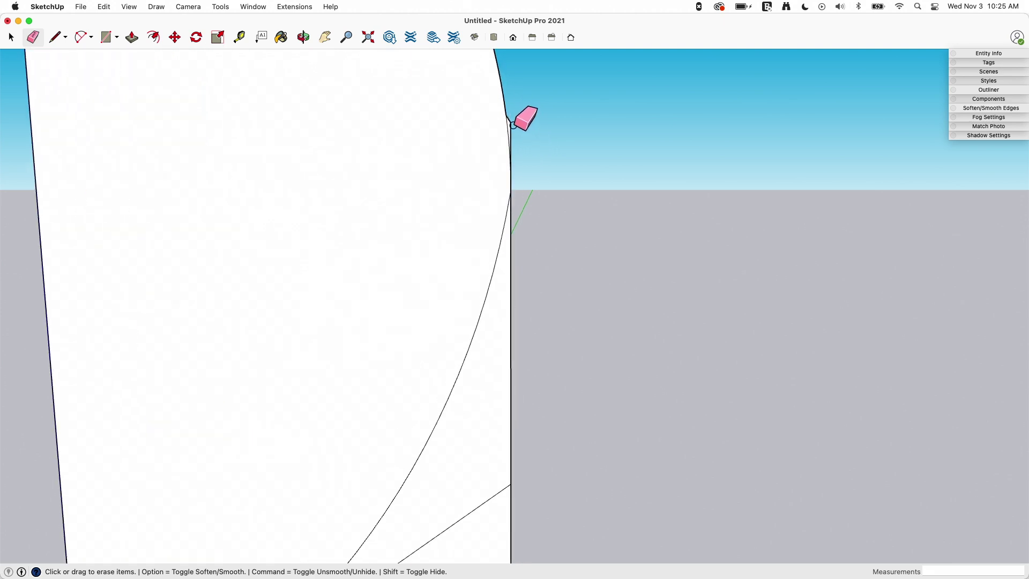
click(513, 121)
click(511, 349)
scroll(552, 359, down, 5)
click(525, 364)
scroll(520, 442, down, 3)
mouse_move(390, 493)
mouse_down()
mouse_move(455, 527)
mouse_move(513, 504)
mouse_up()
click(521, 499)
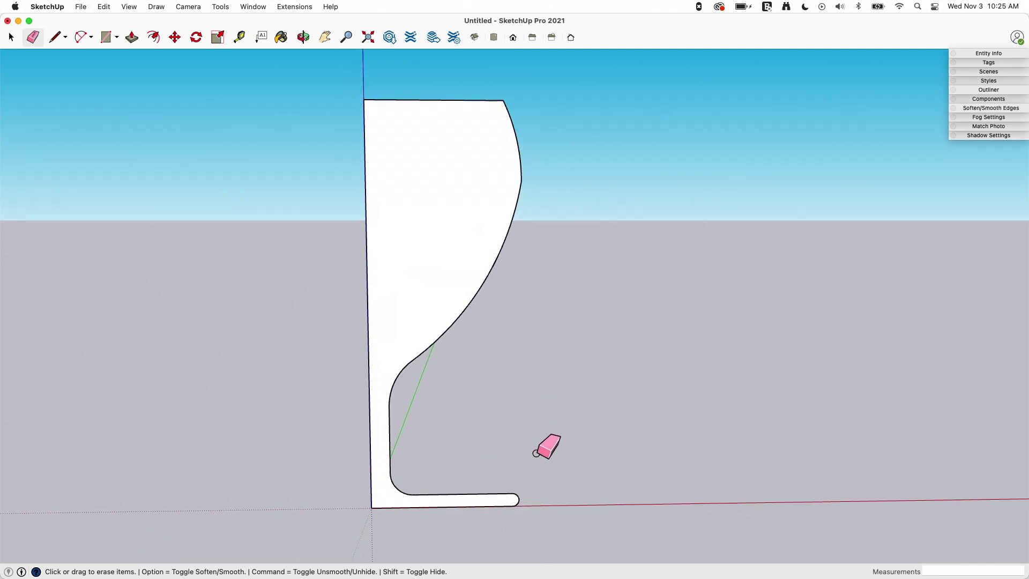
Step: Draw an extra arc on the curved edge, then erase it
scroll(531, 439, up, 3)
scroll(506, 303, up, 1)
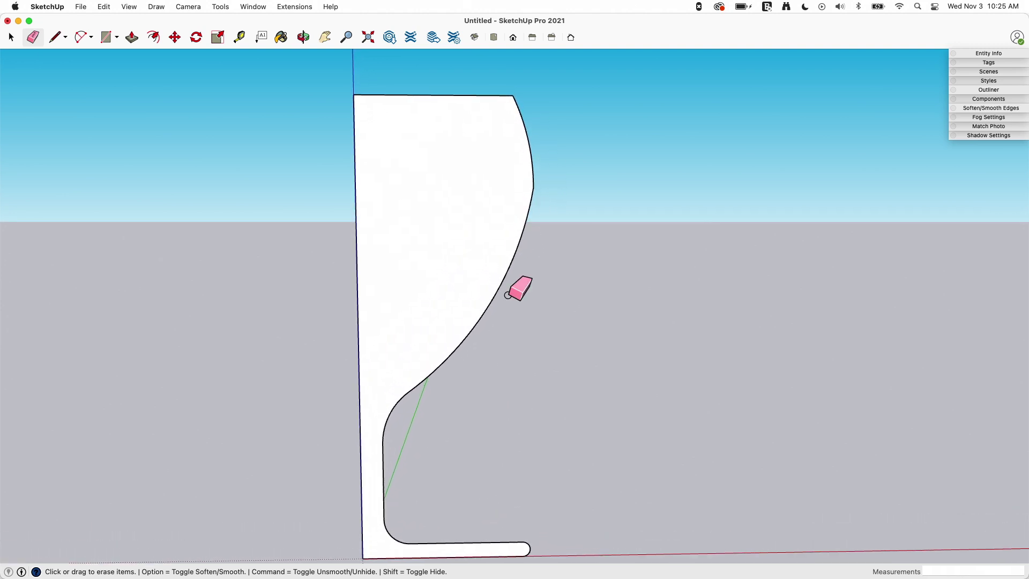
scroll(526, 87, up, 3)
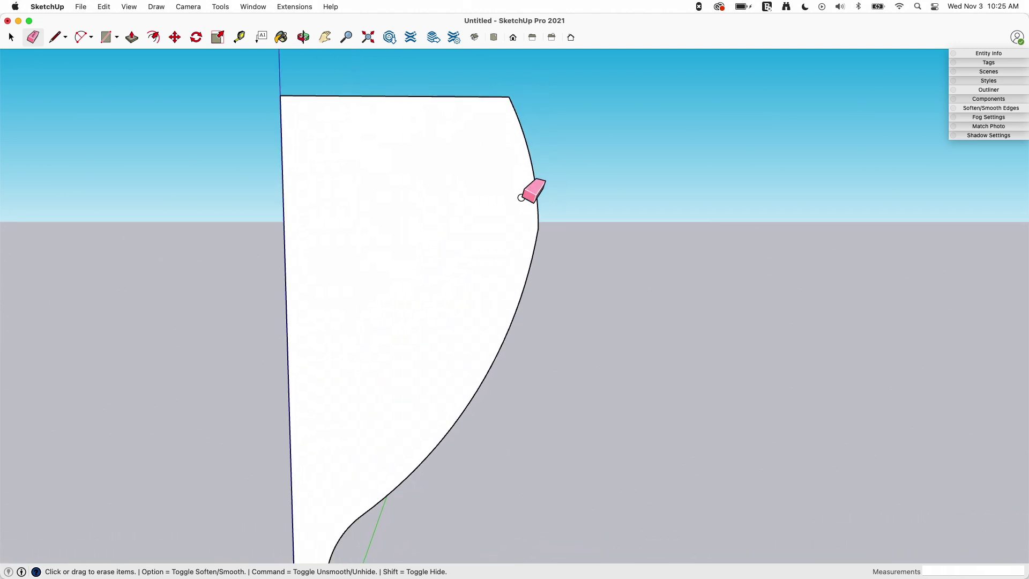
scroll(542, 228, up, 2)
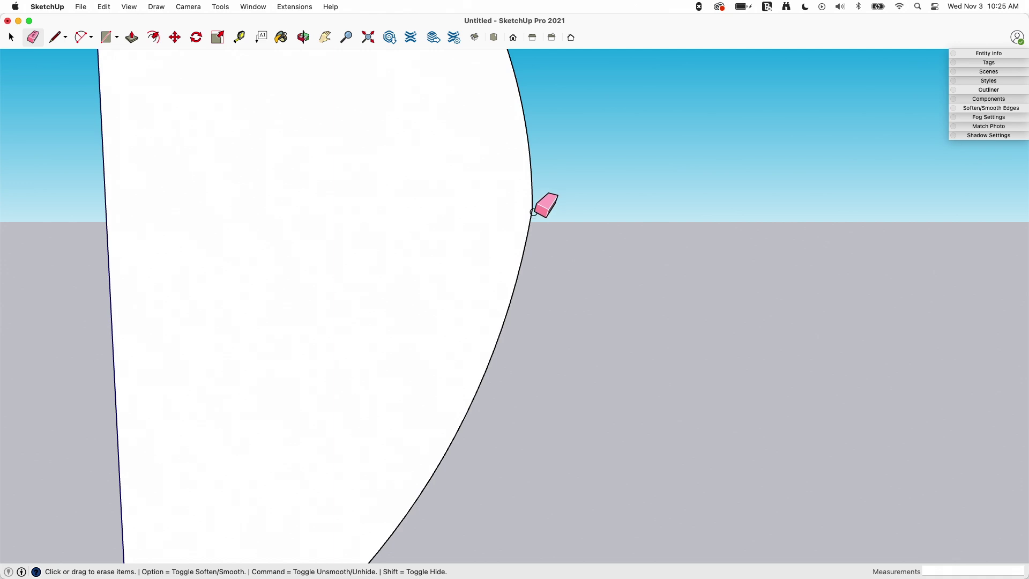
scroll(533, 198, up, 2)
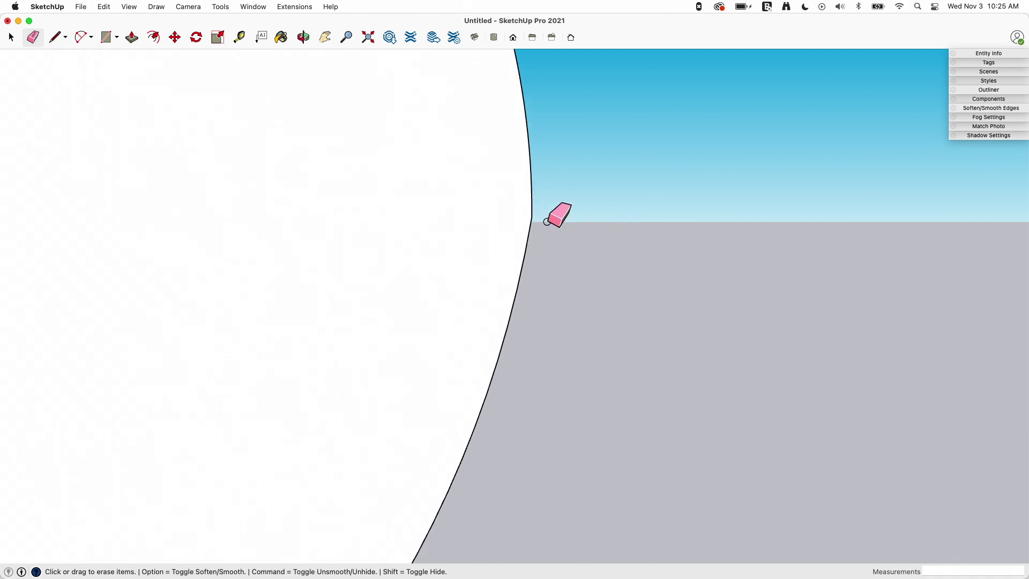
scroll(530, 223, down, 3)
key(a)
scroll(576, 171, up, 2)
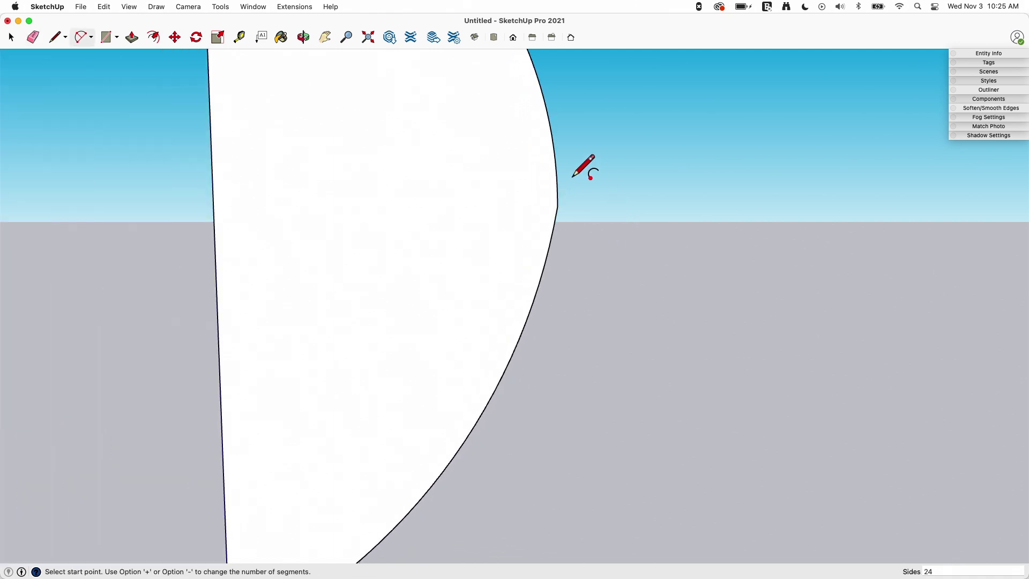
click(556, 162)
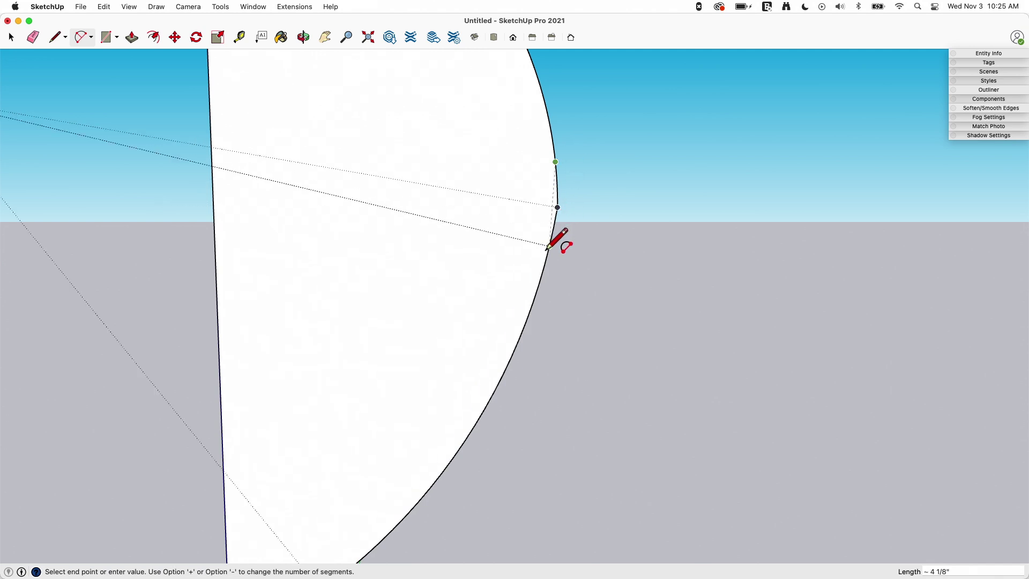
click(548, 246)
scroll(556, 223, up, 3)
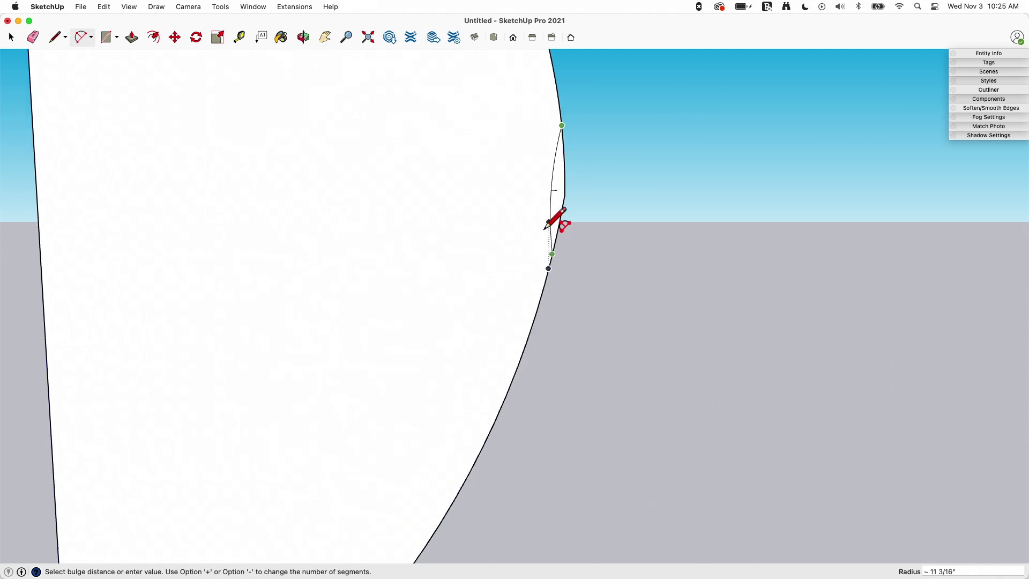
click(566, 195)
key(e)
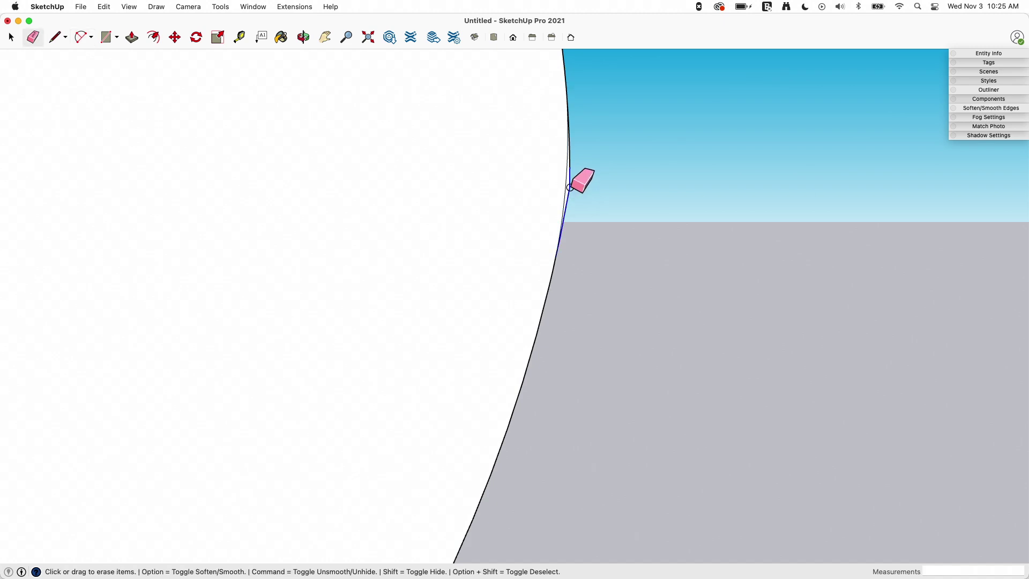
click(570, 187)
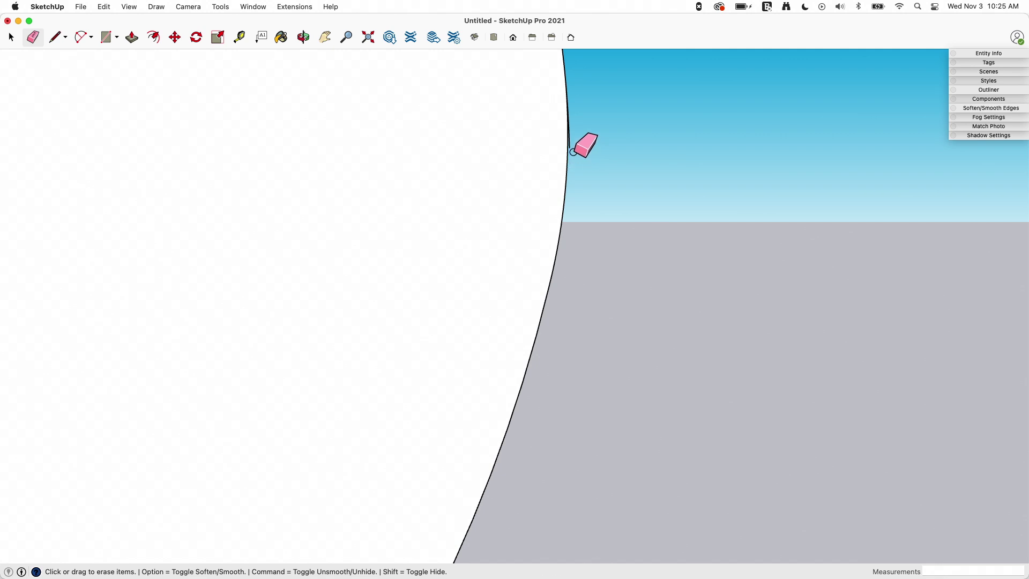
Step: Move the foot's rounded end 1 7/8" left toward the stem
scroll(573, 152, down, 3)
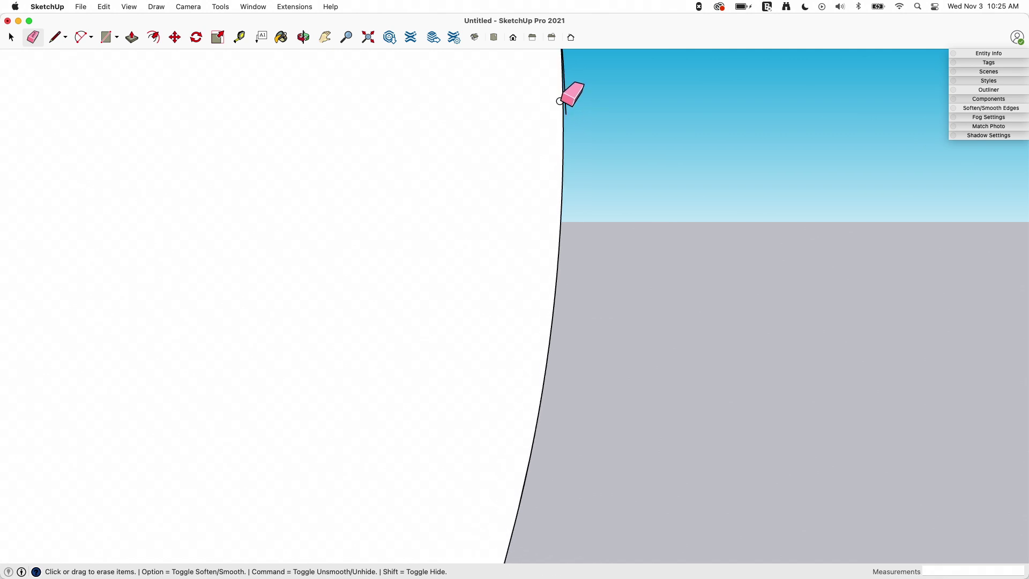
scroll(564, 101, down, 4)
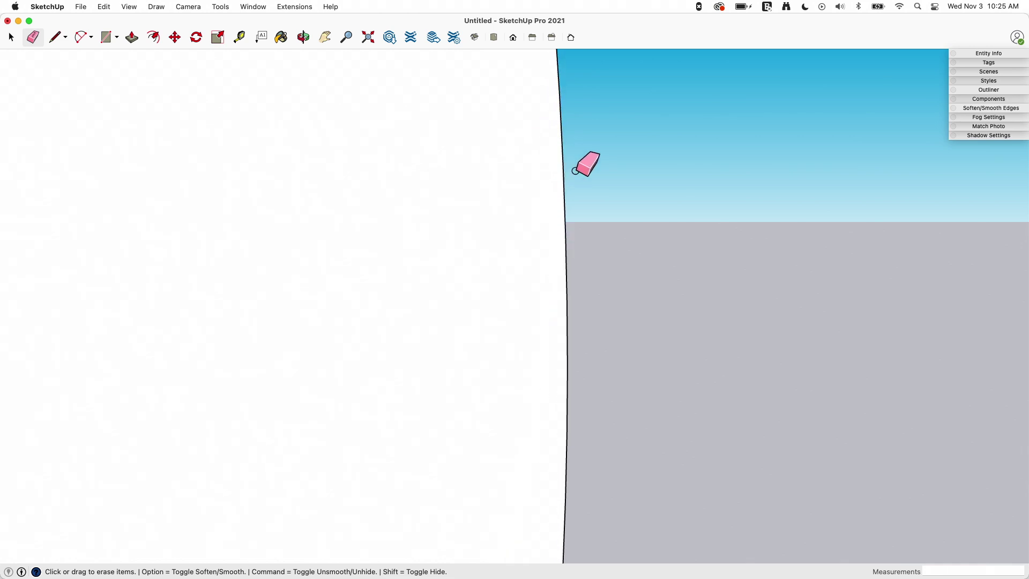
scroll(611, 120, down, 6)
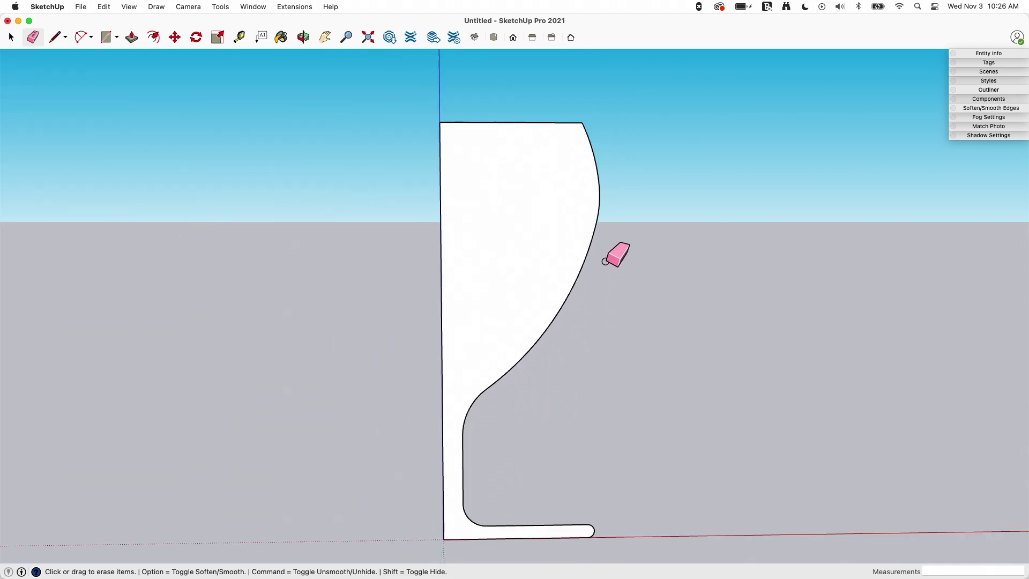
key(space)
drag(551, 510, 606, 556)
key(m)
click(604, 538)
click(592, 538)
Step: Select only the profile's curved edges and bring up their context menu
key(space)
click(497, 276)
double_click(497, 277)
shift+click(467, 123)
shift+click(440, 154)
shift+click(471, 169)
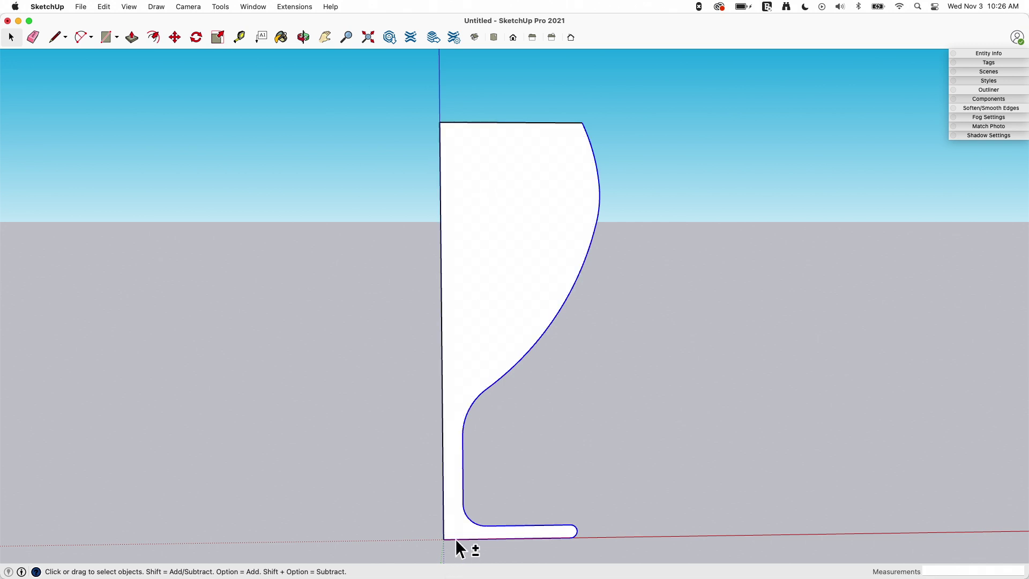
right_click(530, 352)
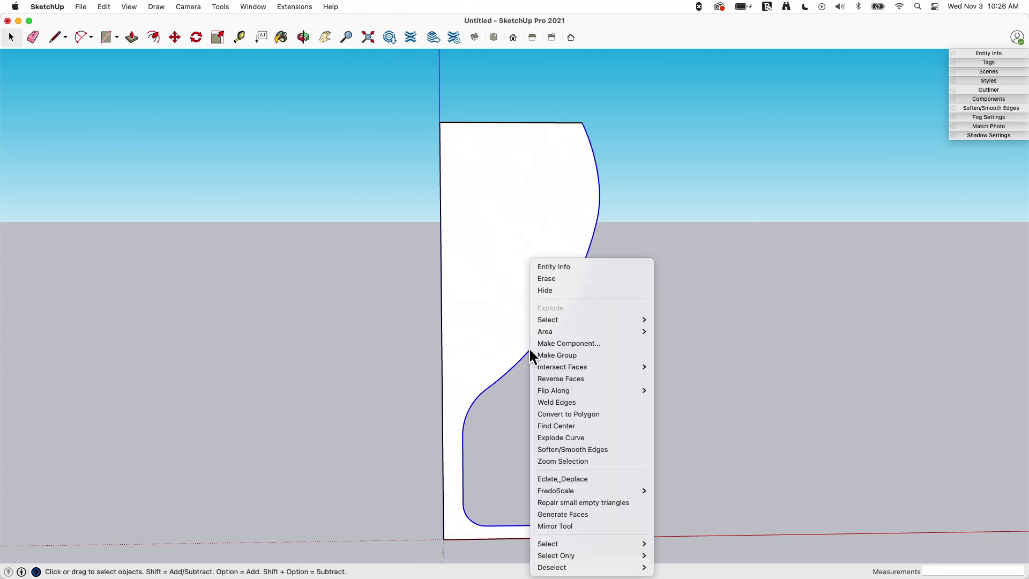
Step: Weld the curves, draw a guide circle on the blue axis, and Follow Me the profile around it
click(558, 402)
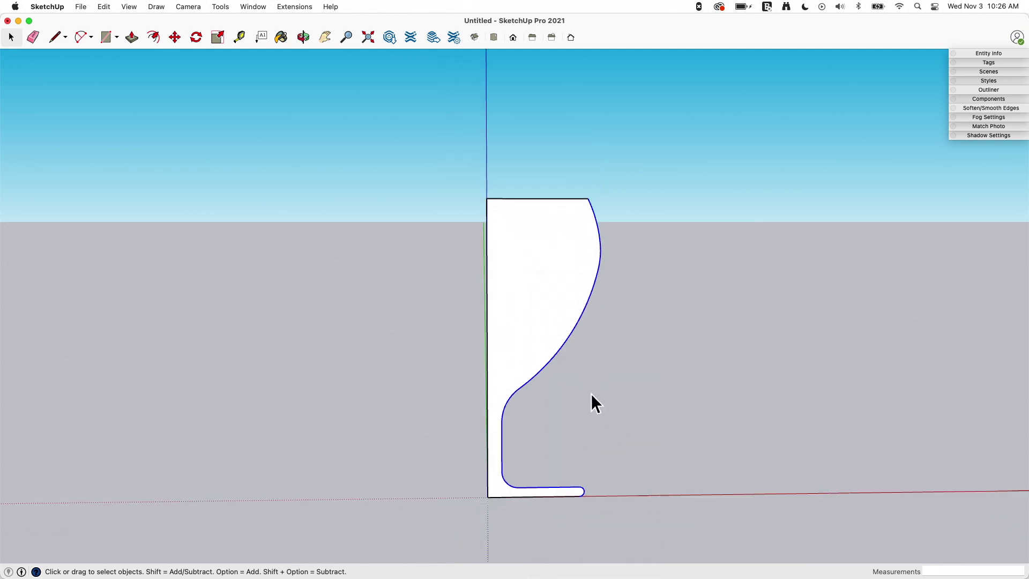
middle_drag(593, 397, 497, 343)
key(c)
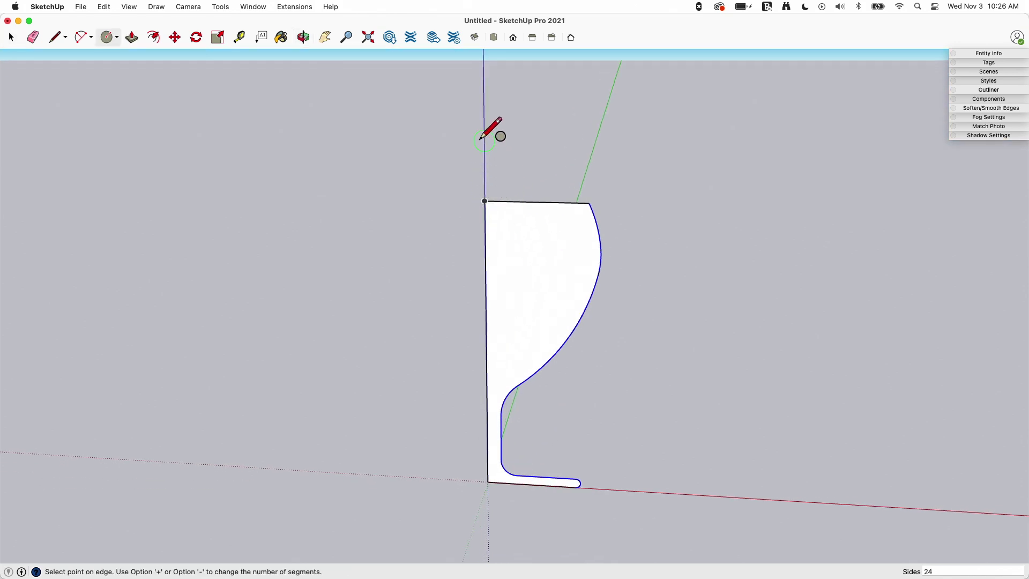
click(486, 166)
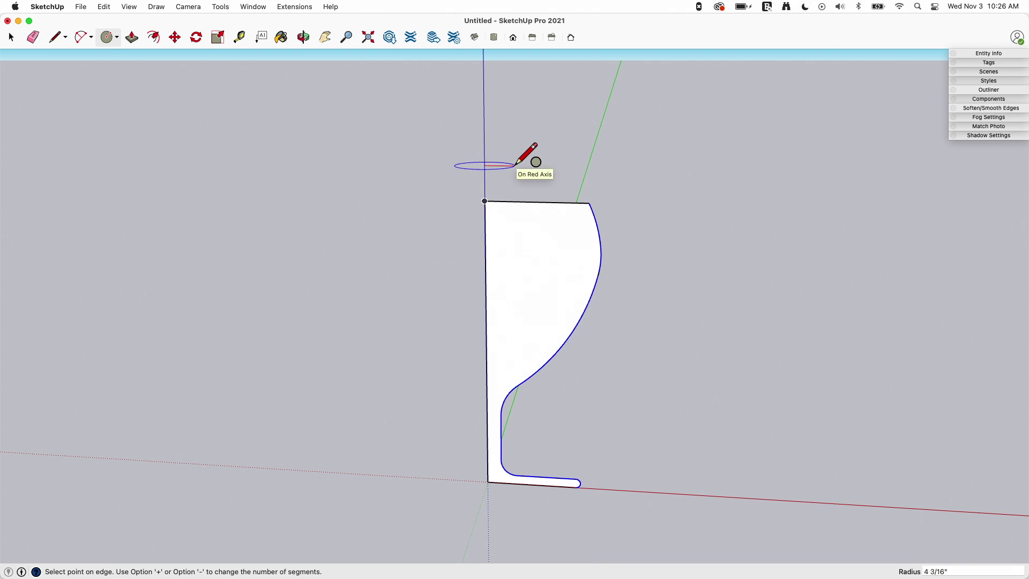
click(515, 165)
key(space)
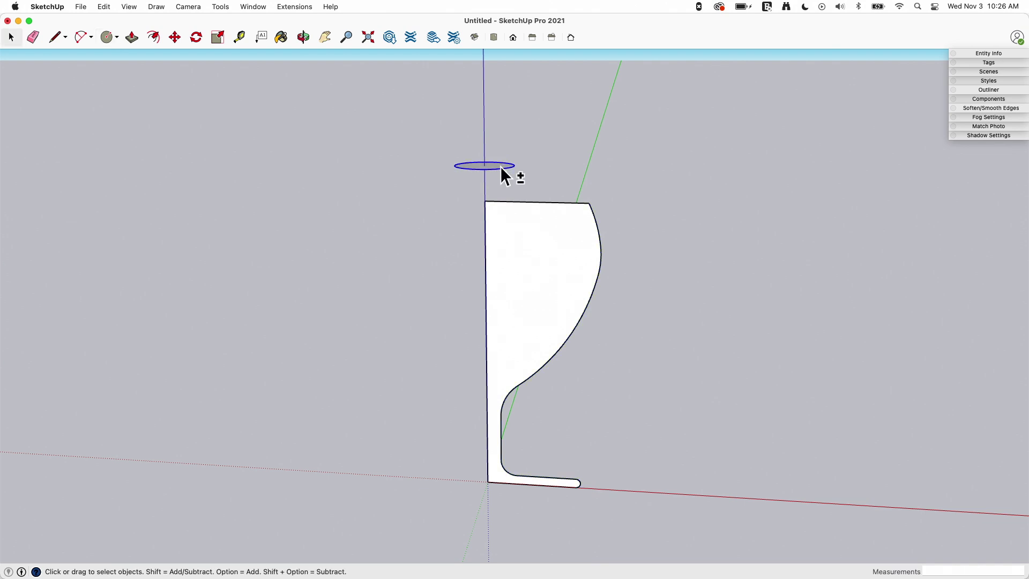
key(f)
click(516, 234)
Step: Orbit around the finished wine glass to a level front view
middle_drag(680, 281, 585, 268)
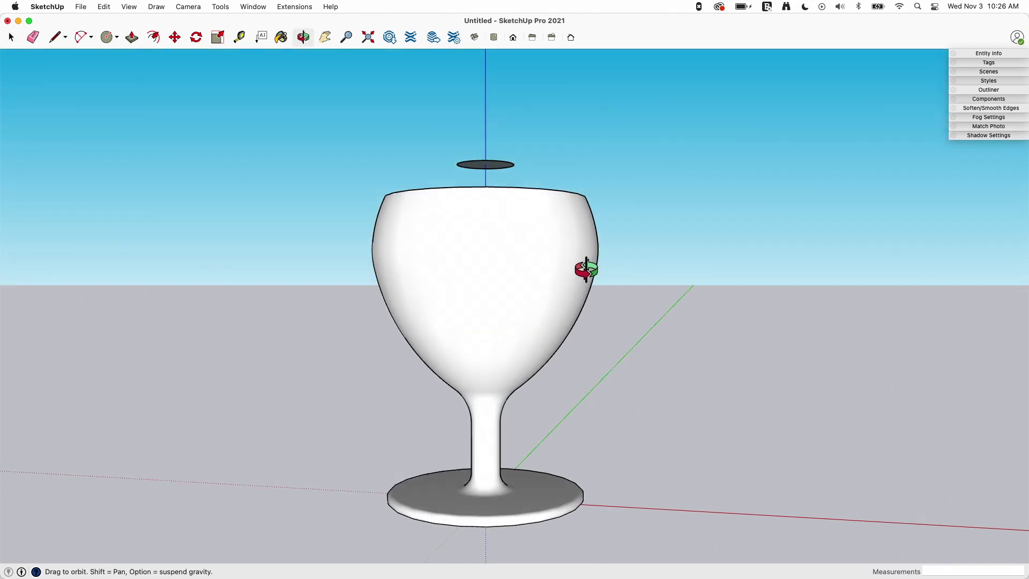
key(p)
middle_drag(414, 232, 627, 436)
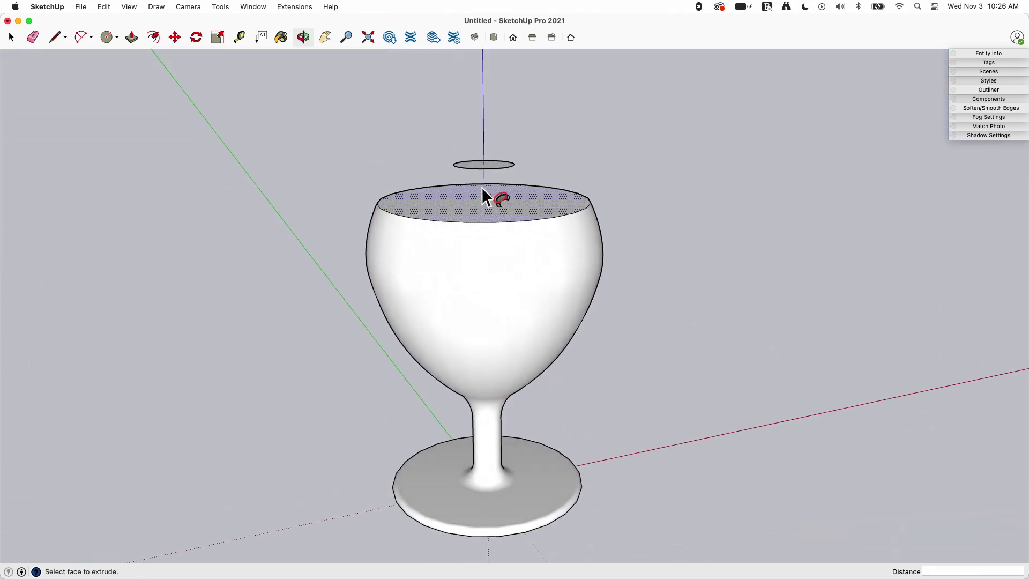
key(space)
mouse_move(533, 303)
middle_down()
mouse_move(423, 107)
mouse_move(367, 239)
mouse_move(483, 420)
mouse_move(384, 493)
mouse_move(310, 420)
mouse_move(654, 441)
mouse_move(411, 427)
middle_up()
key(e)
scroll(483, 279, down, 2)
mouse_move(542, 288)
middle_down()
mouse_move(625, 352)
mouse_move(471, 317)
middle_up()
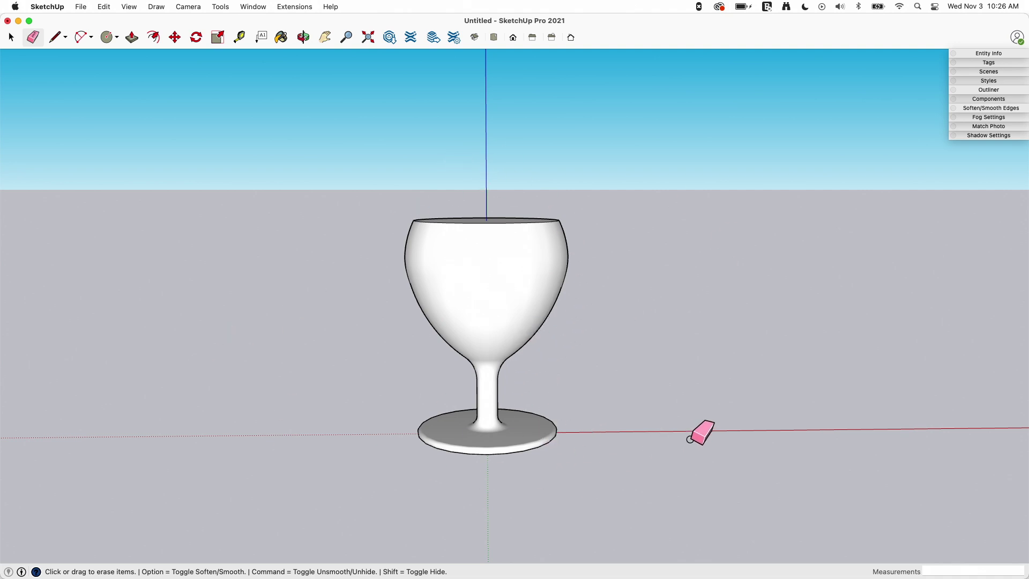
Step: Select the whole wine glass and slide it right along the red axis
mouse_move(690, 443)
middle_down()
mouse_move(670, 455)
mouse_move(758, 450)
mouse_move(758, 478)
middle_up()
scroll(500, 316, down, 2)
middle_drag(681, 446, 660, 435)
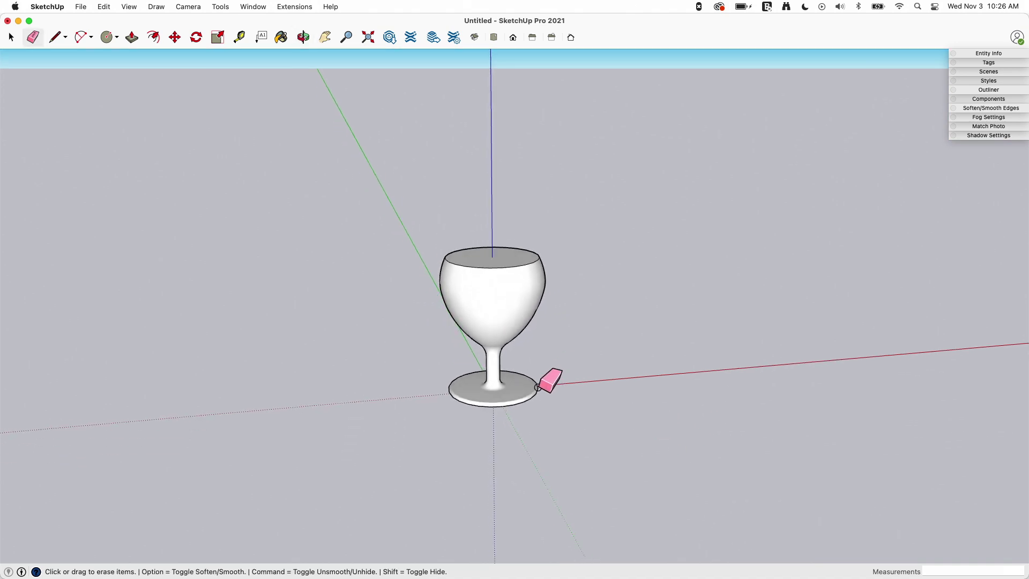
key(space)
click(501, 381)
key(m)
click(501, 359)
click(631, 360)
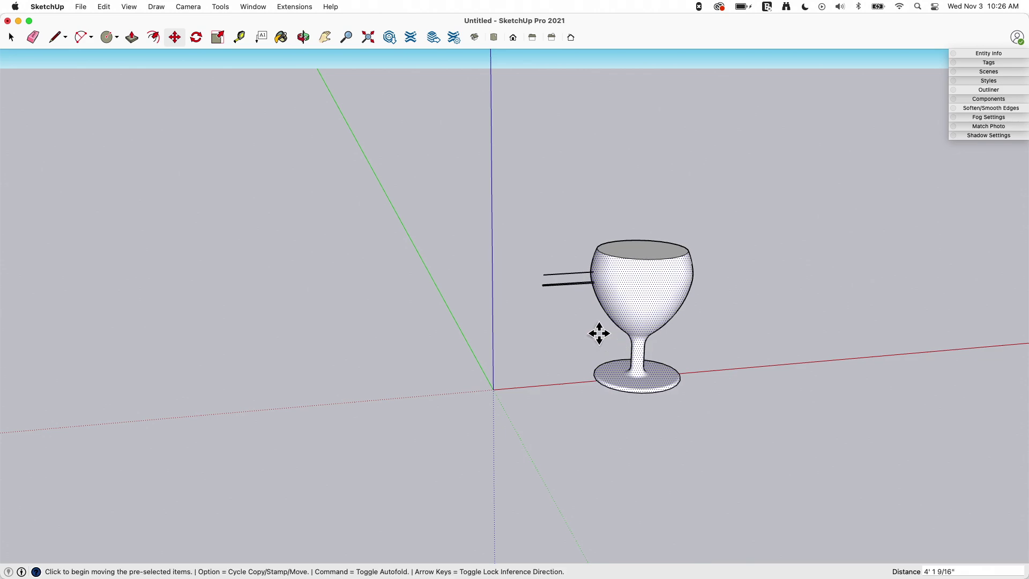
middle_drag(799, 326, 638, 354)
Step: Delete the two stray edges beside the first glass
key(space)
drag(562, 255, 495, 326)
key(Delete)
middle_drag(496, 326, 599, 357)
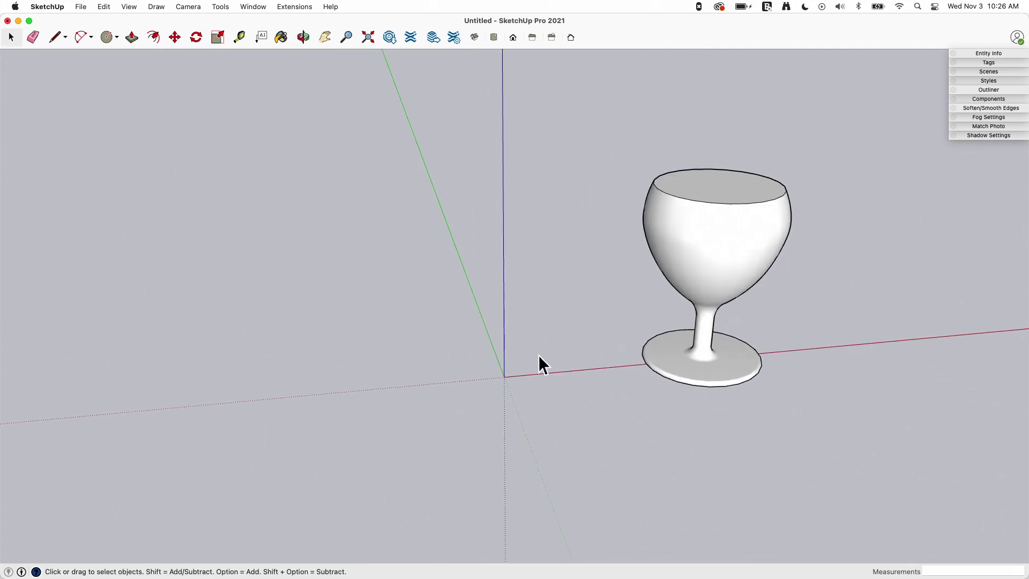
Step: Draw a circle at the origin and pull it into a 1" thick base disc
key(c)
click(504, 377)
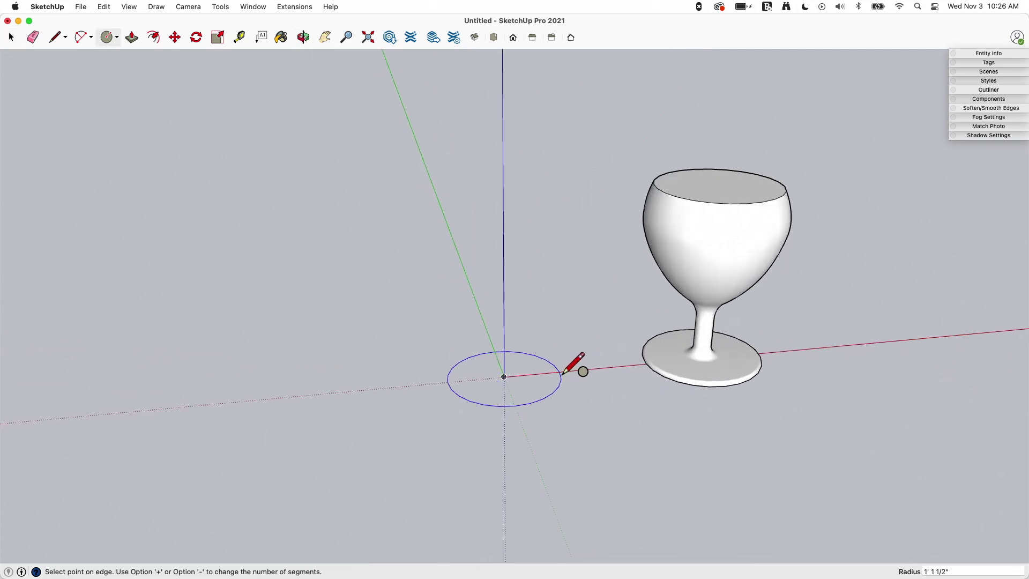
click(564, 371)
key(p)
scroll(510, 420, up, 5)
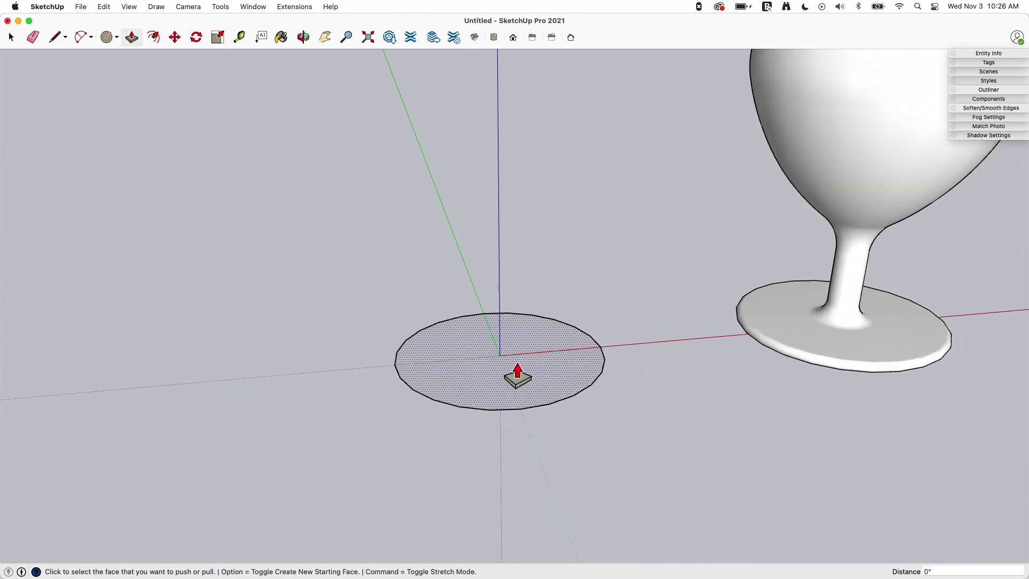
click(516, 382)
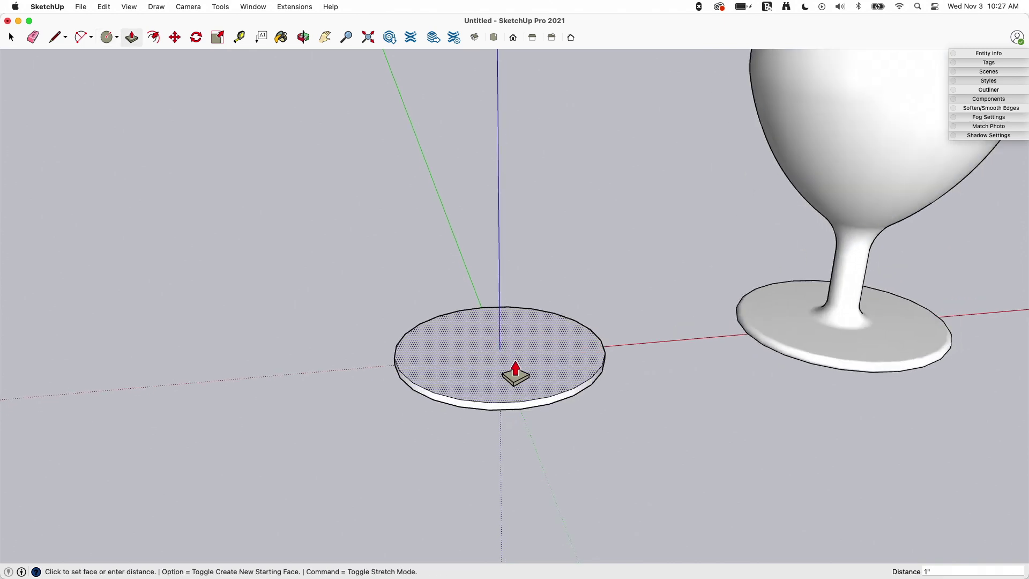
click(516, 375)
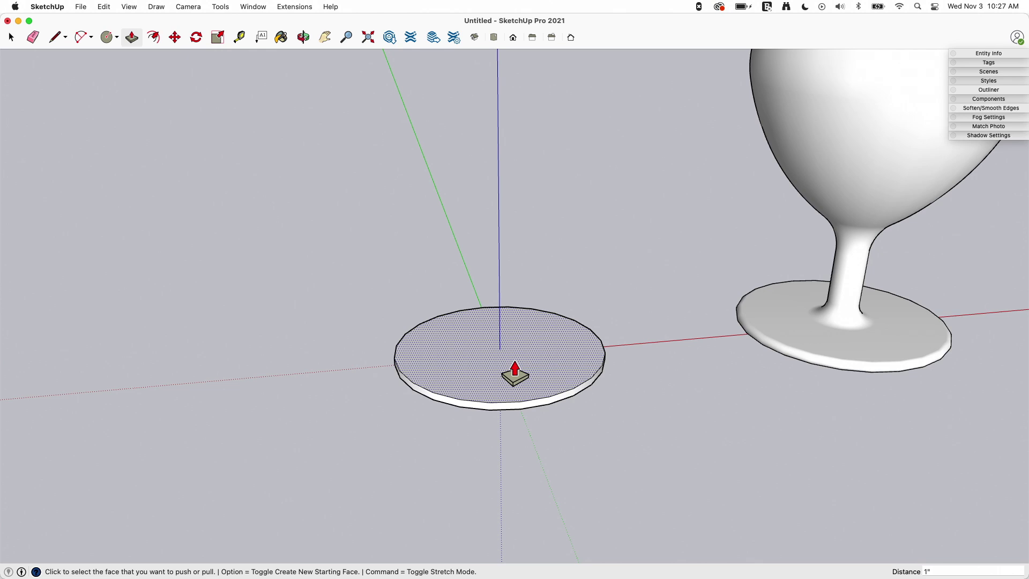
Step: Offset a small inner circle on the disc and pull it up into a short cylinder
key(f)
click(426, 350)
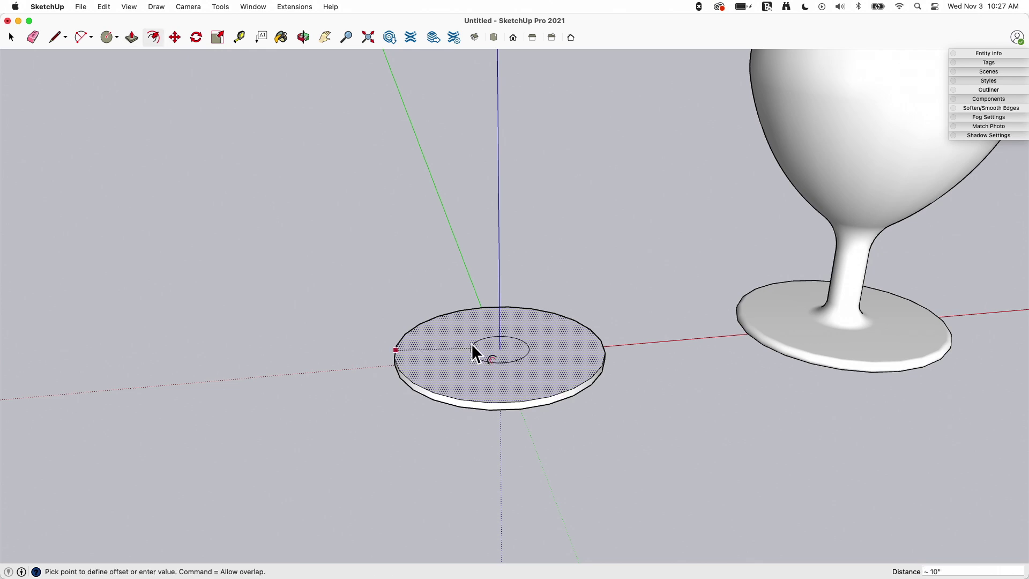
click(478, 343)
key(p)
click(506, 354)
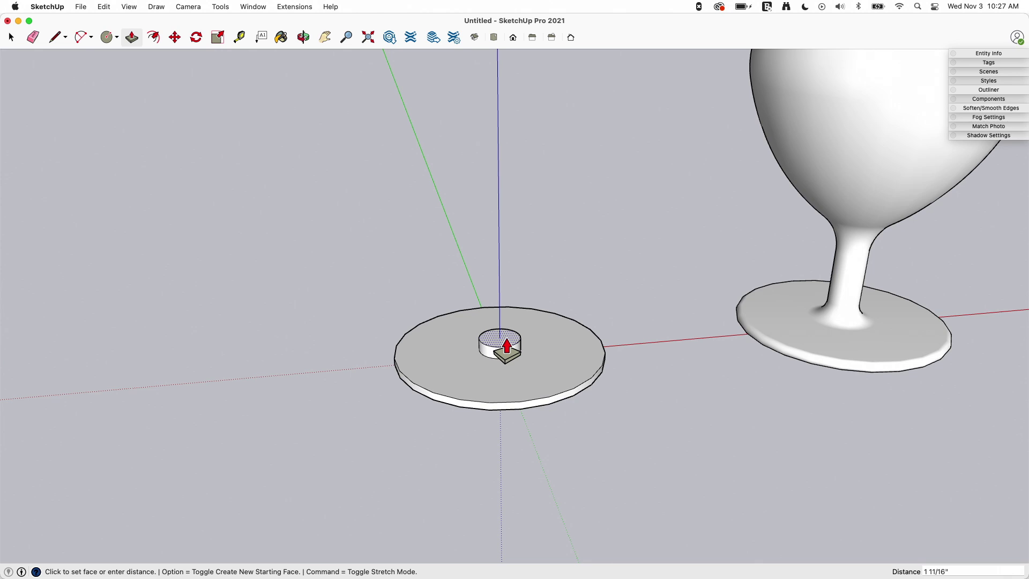
click(507, 351)
Step: Scale the cylinder's base wider into a cone and pull its top up 7 7/16"
key(space)
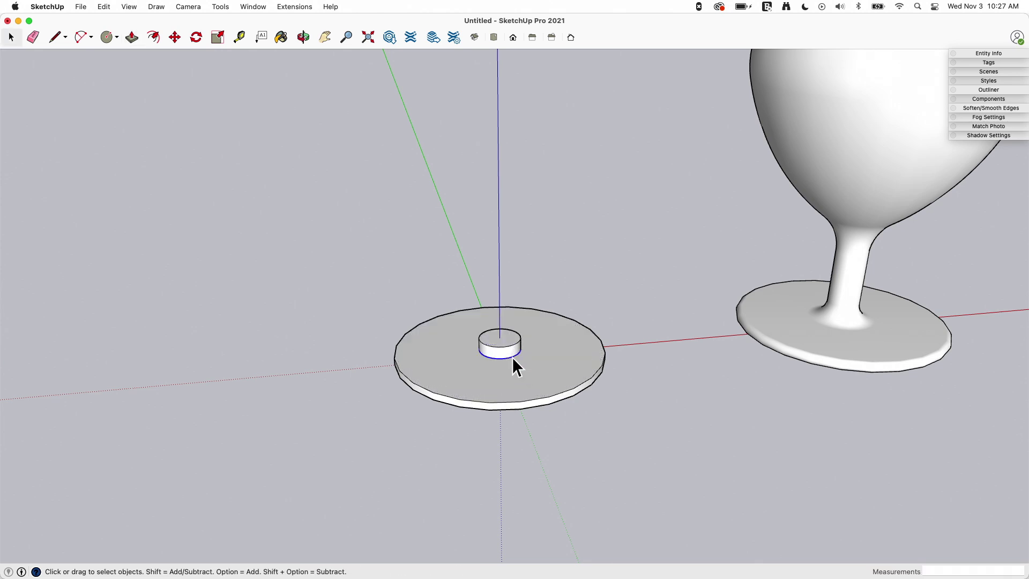
key(s)
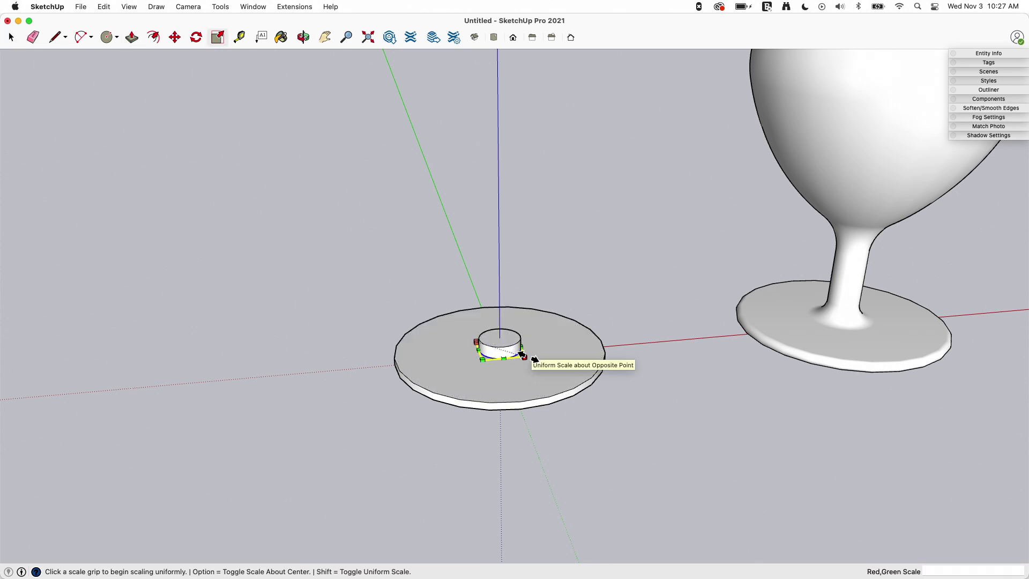
alt+click(523, 355)
alt+click(528, 369)
key(l)
key(p)
click(500, 337)
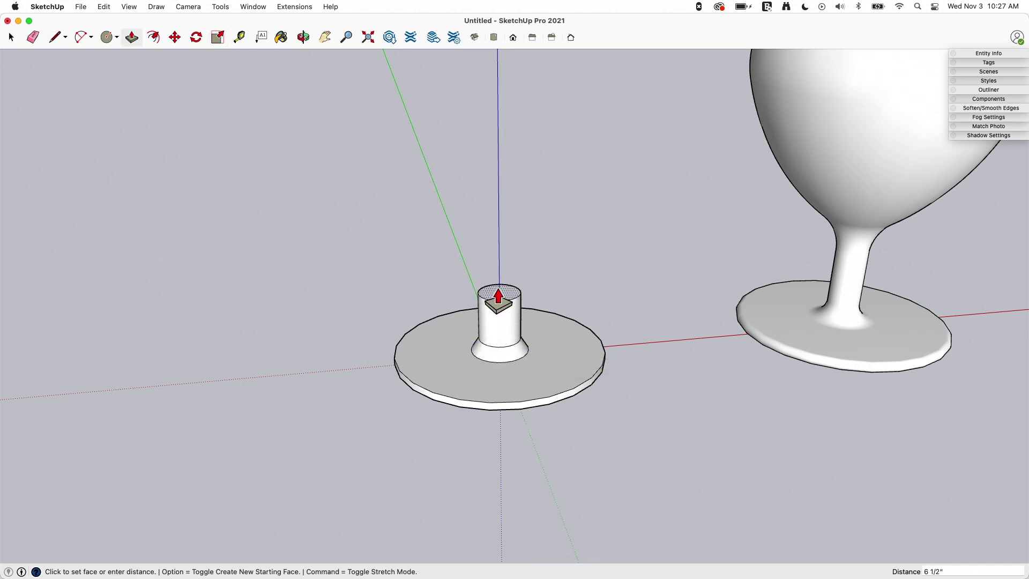
click(498, 294)
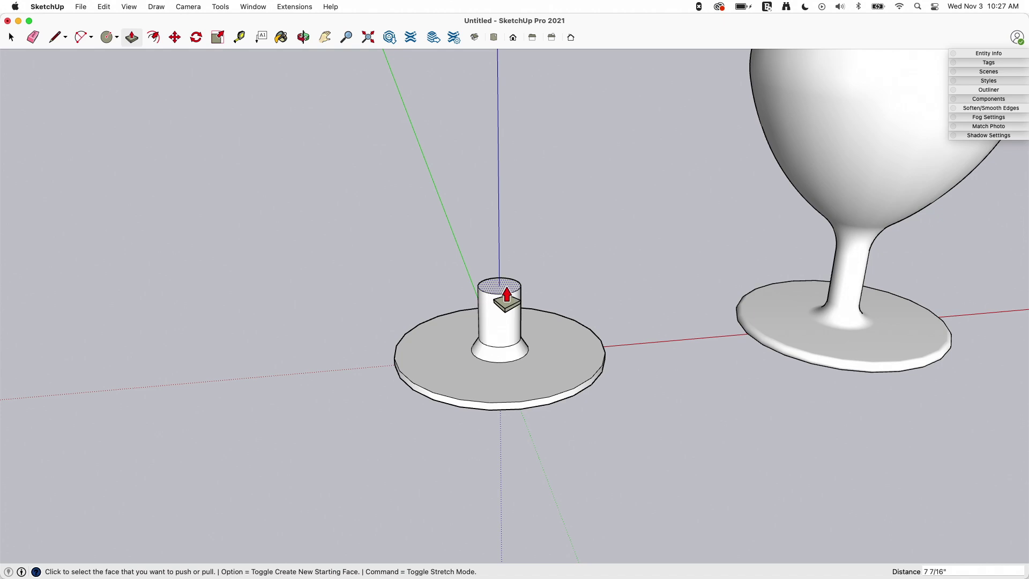
Step: Pull the stem's top face higher and scale it outward about its centre
click(495, 286)
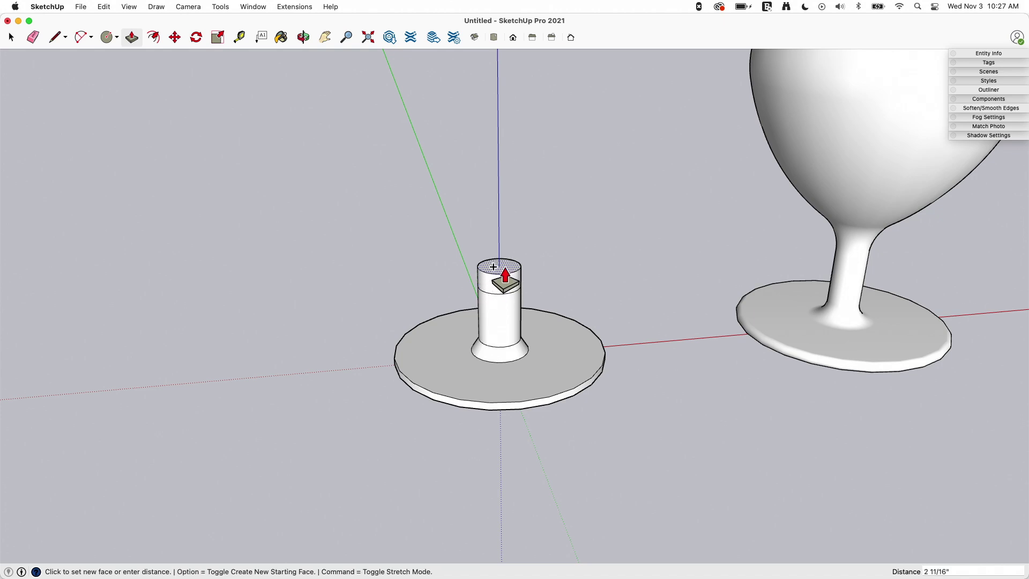
click(486, 264)
key(s)
click(513, 266)
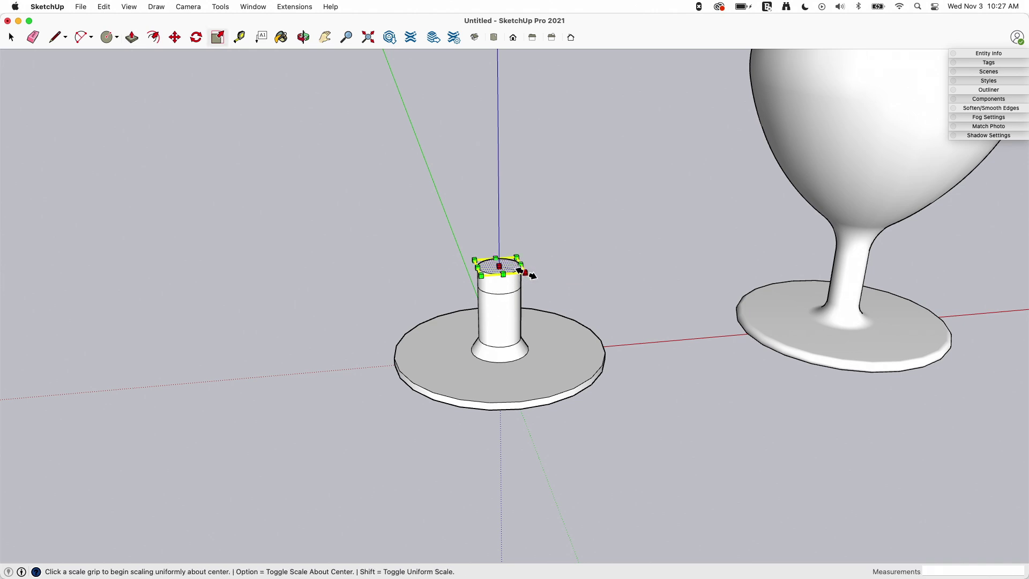
click(529, 274)
click(533, 265)
middle_drag(528, 252, 466, 218)
Step: Push/Pull the left glass's top face up into a taller section and select its top edge
key(p)
click(489, 259)
click(480, 188)
key(space)
click(480, 180)
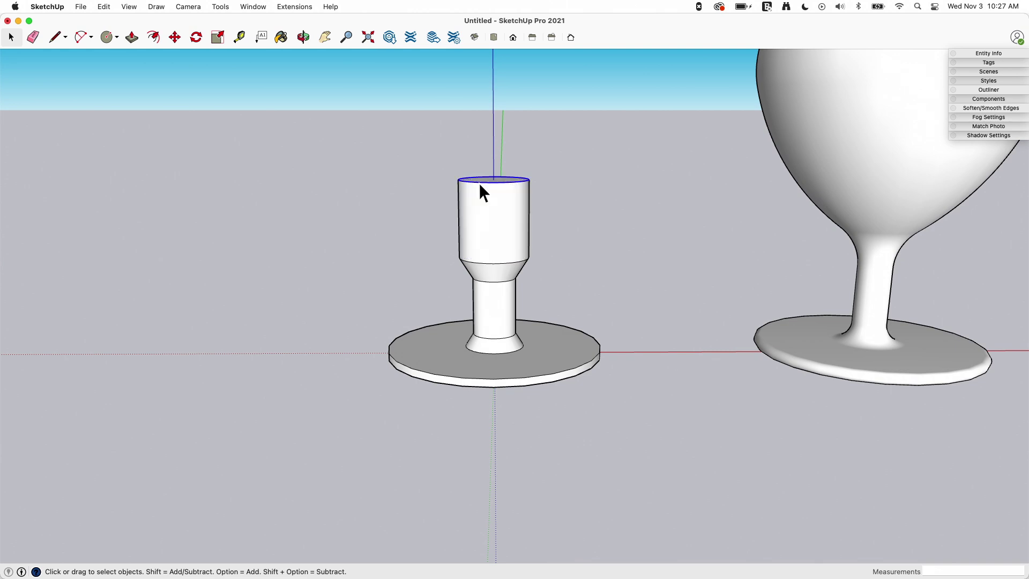
Step: Scale the top circle outward about its centre into a wide funnel
middle_drag(479, 182, 533, 241)
key(s)
click(533, 197)
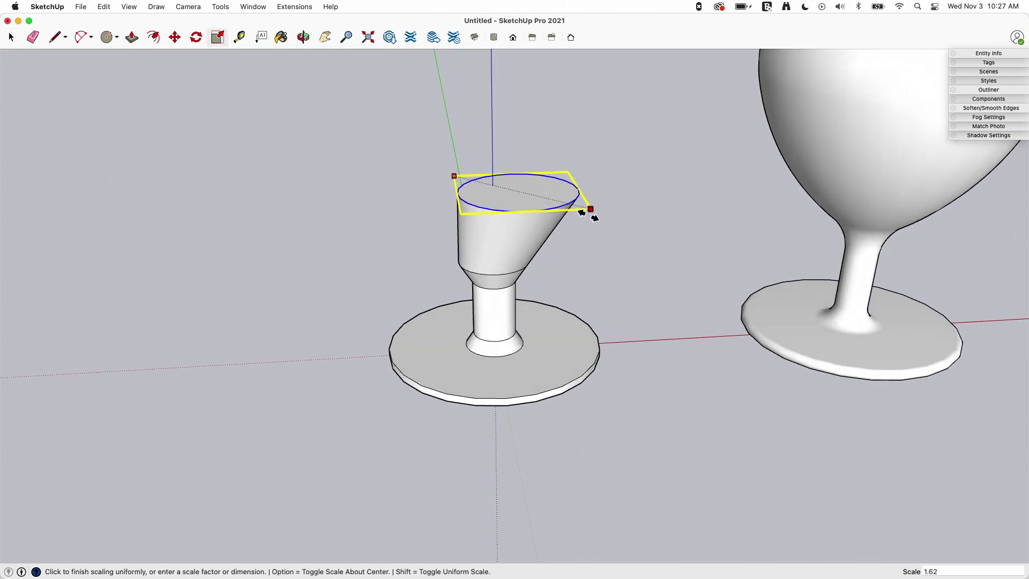
key(alt)
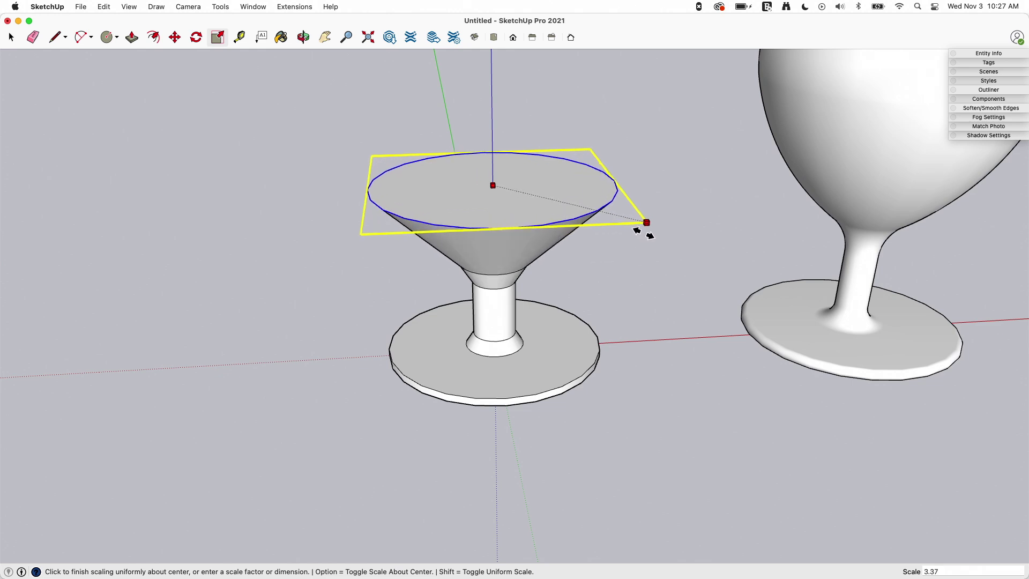
click(650, 226)
middle_drag(660, 263, 597, 142)
scroll(592, 507, down, 2)
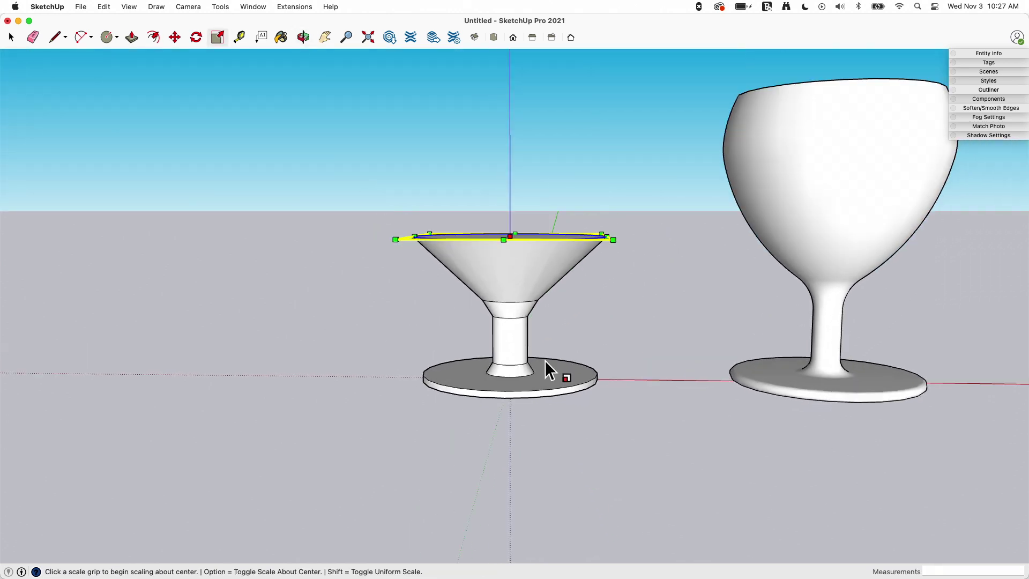
middle_drag(537, 283, 534, 244)
Step: Pull the funnel top up into a straight section and scale it slightly wider
key(p)
click(529, 248)
click(529, 192)
key(space)
click(528, 181)
key(s)
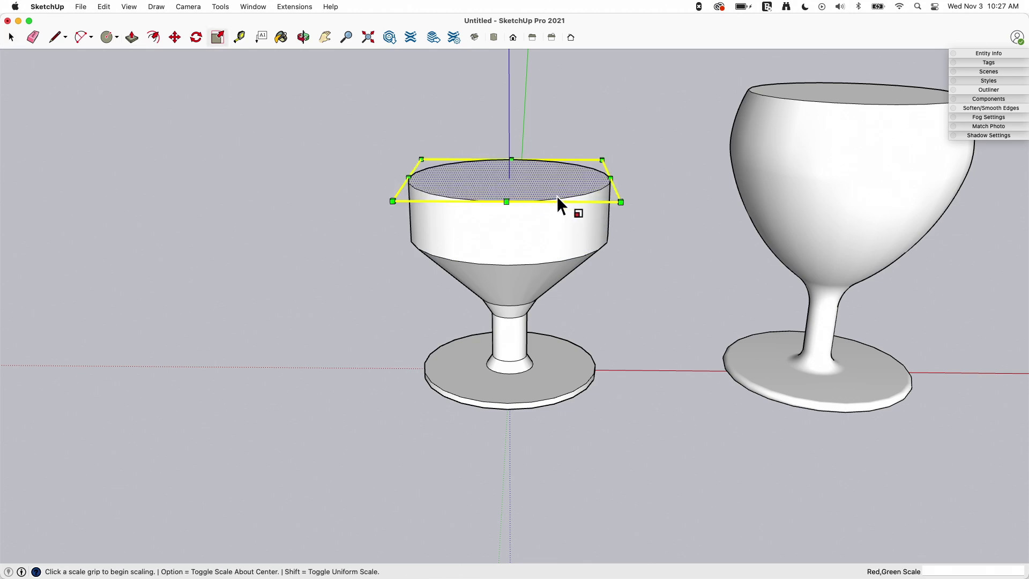
alt+click(621, 201)
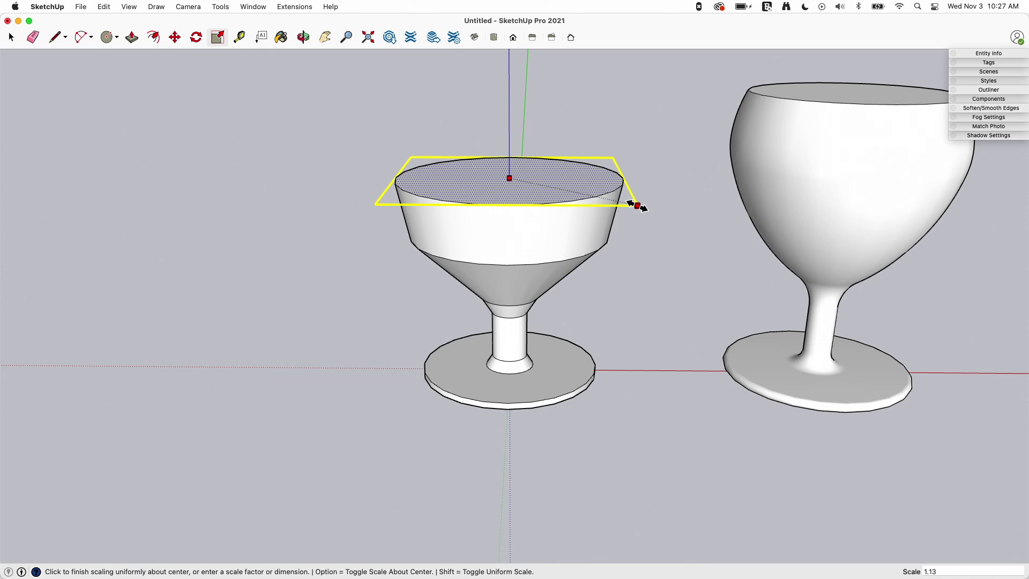
click(637, 205)
Step: Pull the top up twice to the right glass's rim height, then scale the rim in to 0.83
key(p)
click(554, 191)
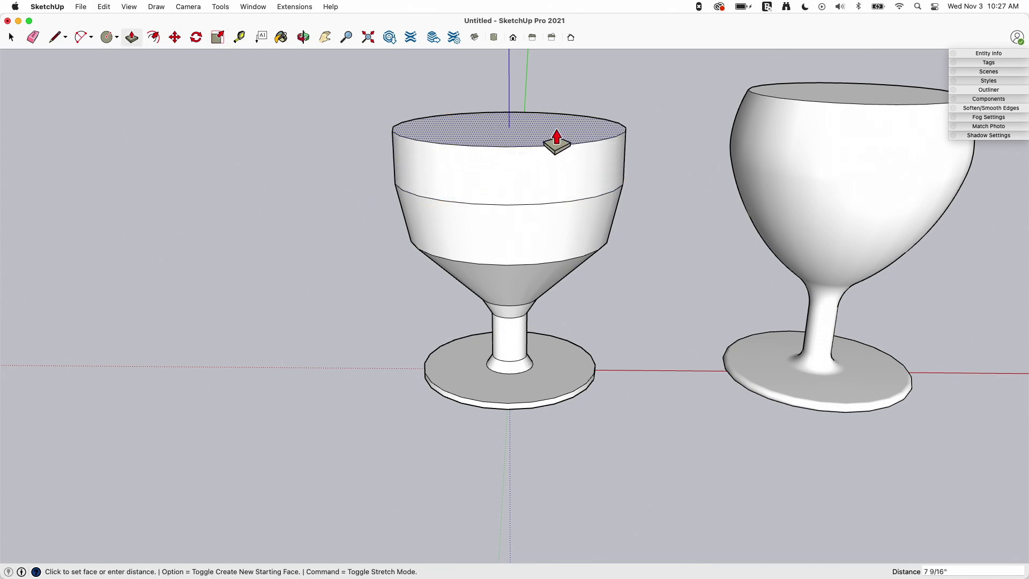
click(555, 134)
click(555, 134)
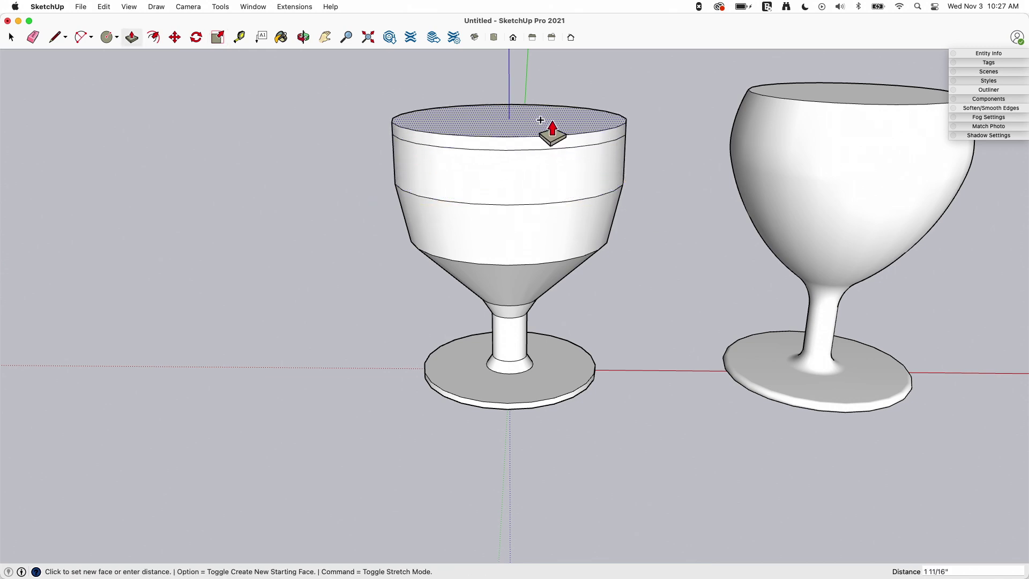
click(742, 90)
key(space)
middle_drag(559, 98, 575, 162)
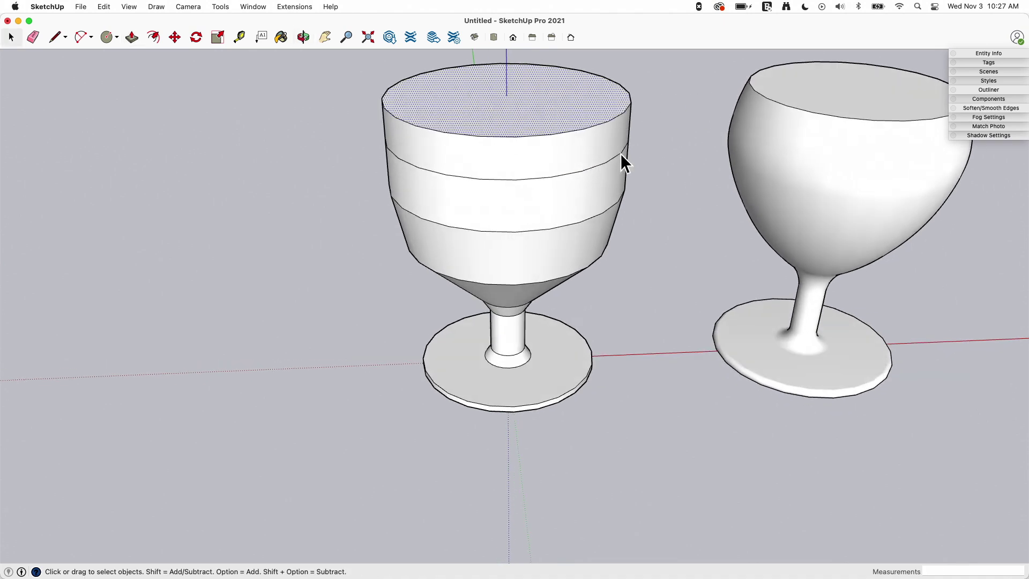
key(s)
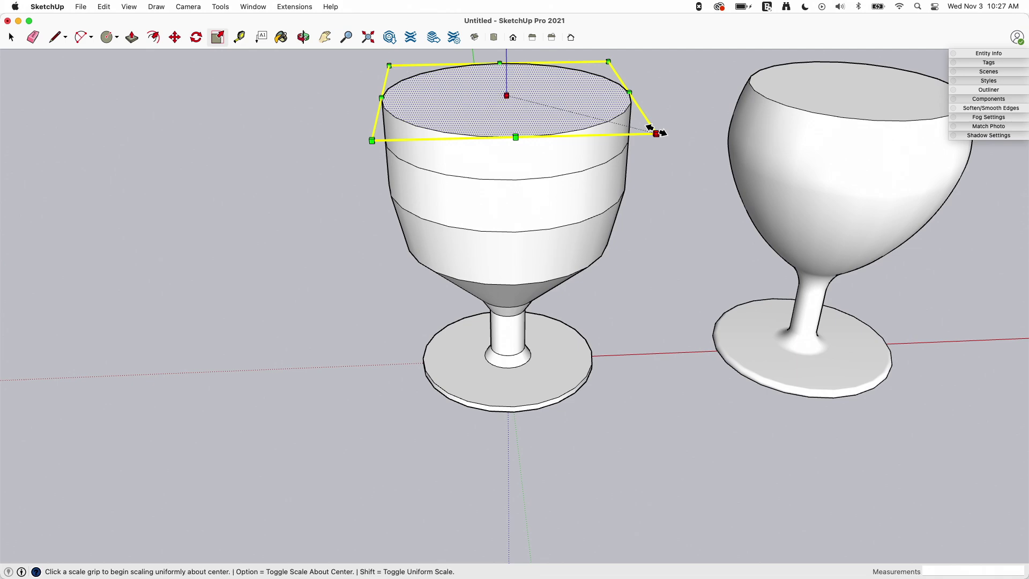
drag(656, 134, 628, 127)
Step: Scale the bowl's lower edge ring inward to 0.91 about its centre
middle_drag(670, 303, 616, 161)
key(space)
drag(394, 205, 682, 253)
key(s)
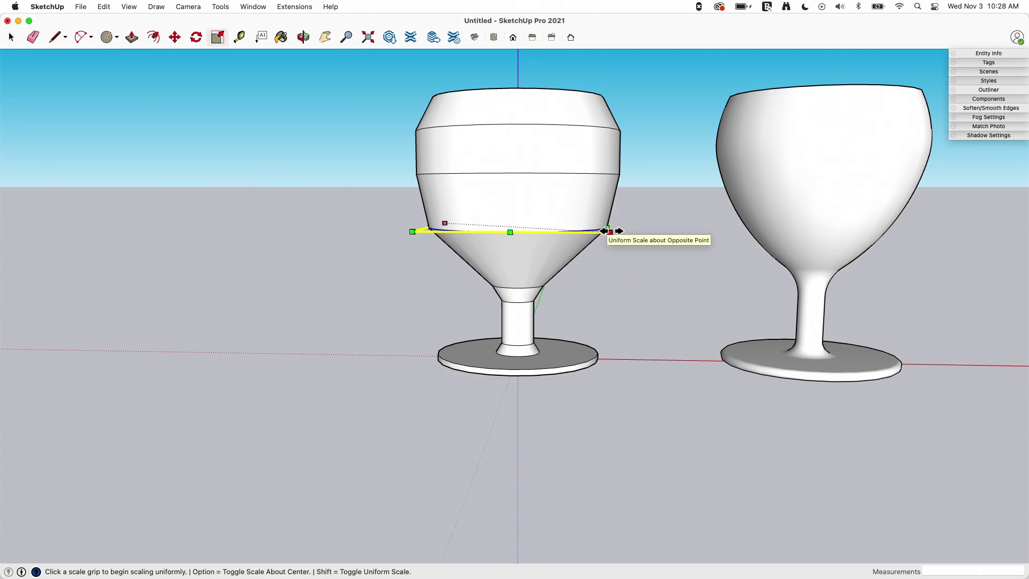
key(alt)
drag(611, 231, 602, 232)
middle_drag(614, 261, 648, 289)
Step: Select the entire left glass and enable Smooth Normals in Soften Edges at 54 degrees
key(space)
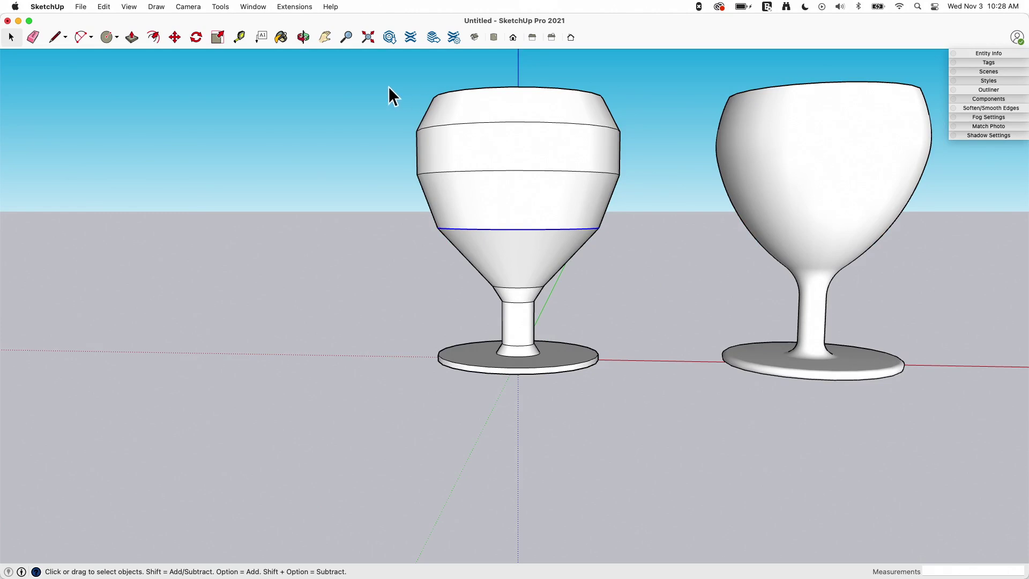
drag(358, 75, 704, 419)
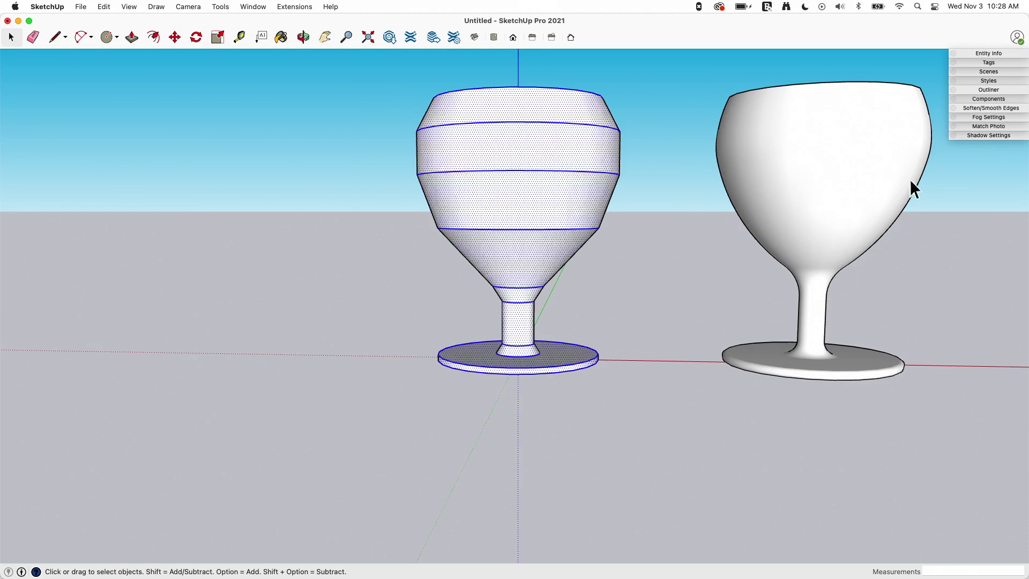
click(990, 109)
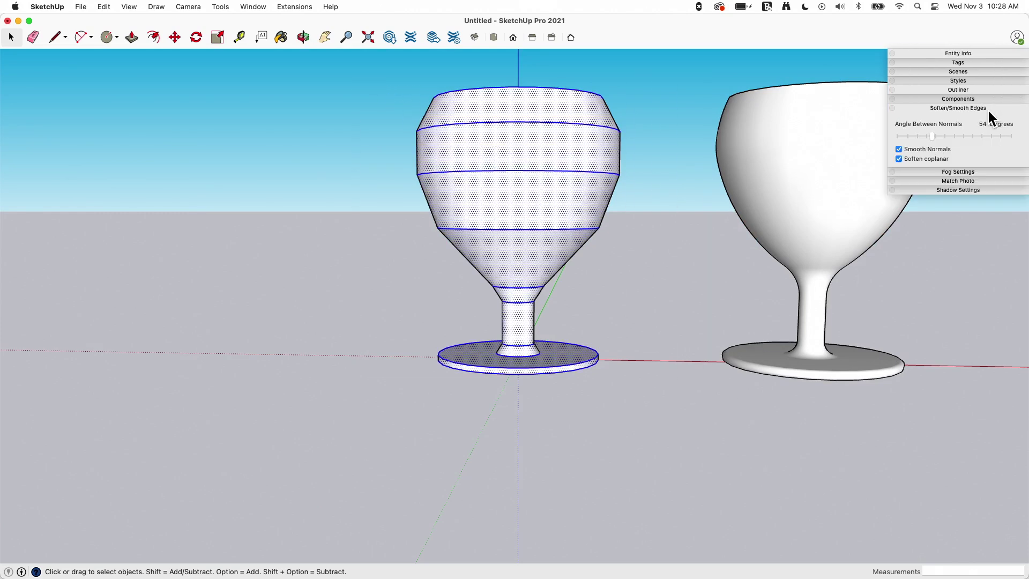
click(899, 150)
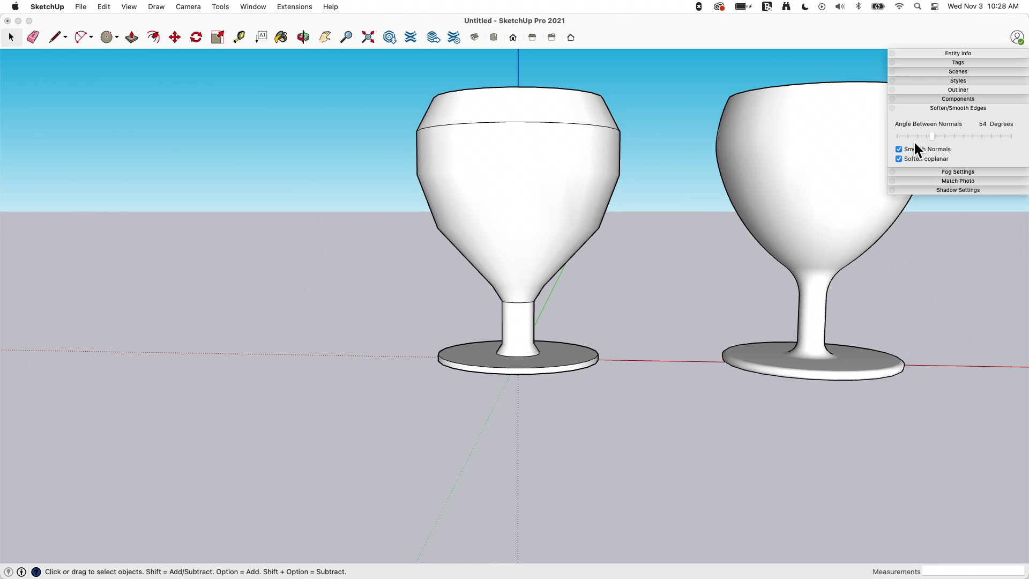
middle_drag(873, 166, 584, 351)
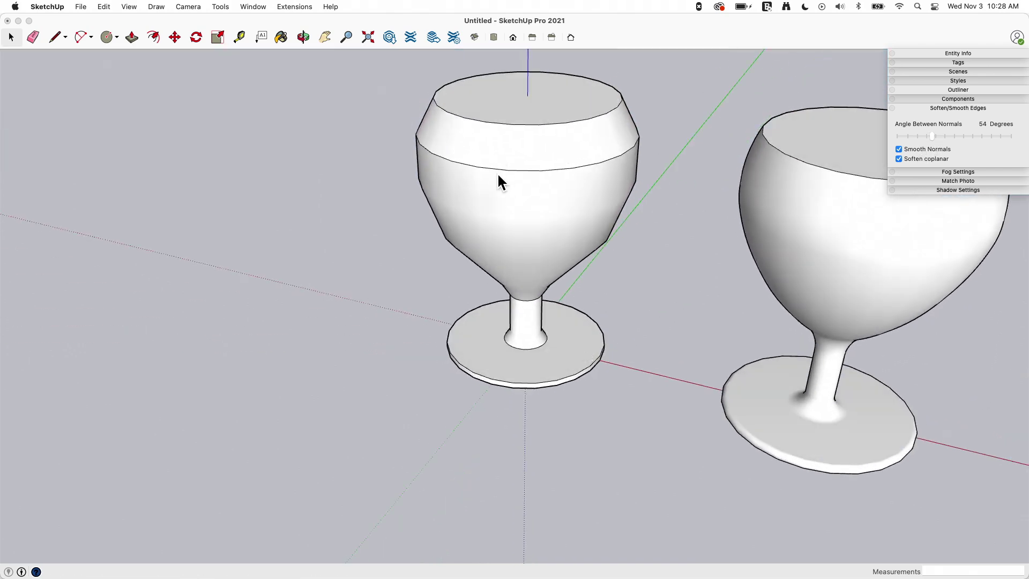
middle_drag(545, 283, 533, 316)
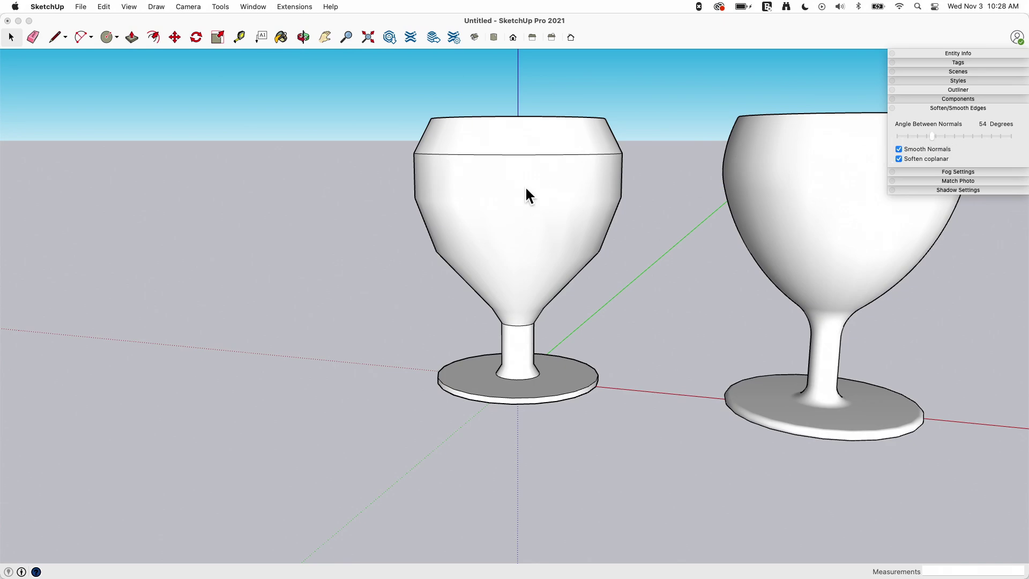
middle_drag(526, 185, 551, 202)
Step: Draw a line across the left glass's top to cap it with a face
click(522, 127)
key(Escape)
middle_drag(520, 130, 510, 203)
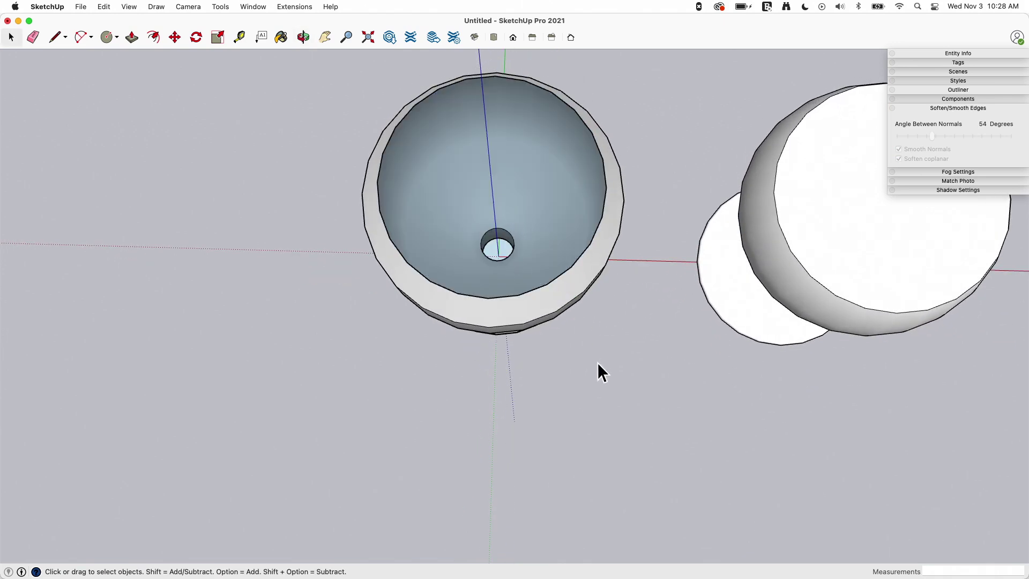
mouse_move(597, 370)
middle_down()
mouse_move(602, 76)
mouse_move(567, 168)
mouse_move(554, 152)
mouse_move(526, 232)
middle_up()
key(l)
click(541, 156)
click(541, 157)
key(space)
Step: Select the whole left glass and apply Smooth Normals to it again
triple_click(568, 178)
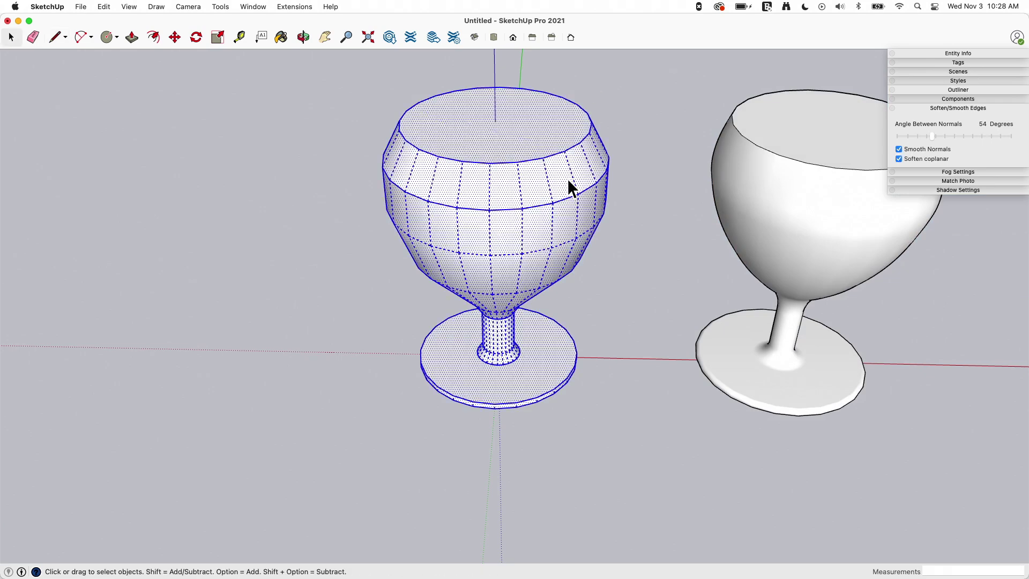
click(899, 149)
middle_drag(729, 316, 646, 302)
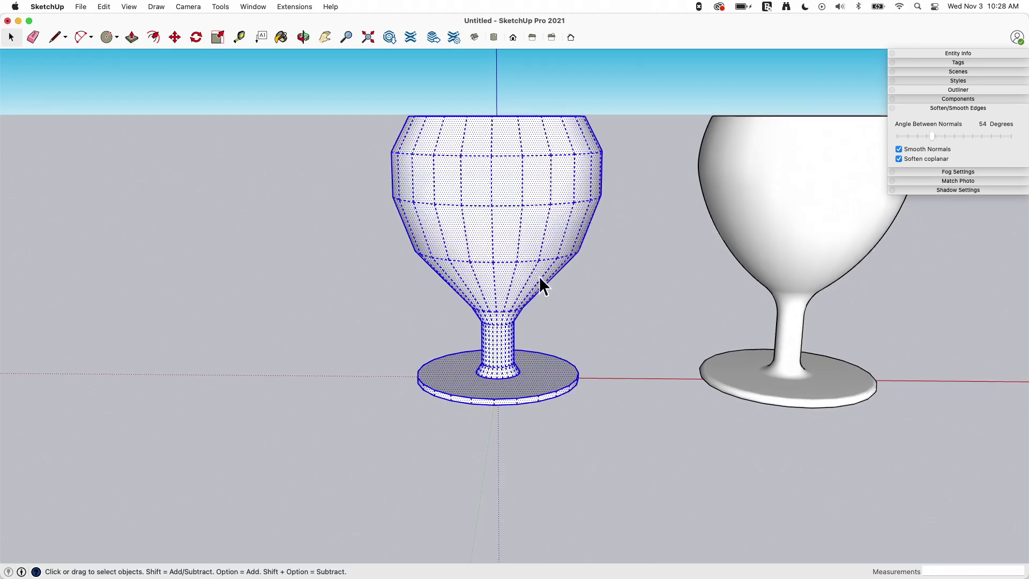
middle_drag(539, 284, 529, 361)
click(574, 409)
middle_drag(574, 409, 622, 329)
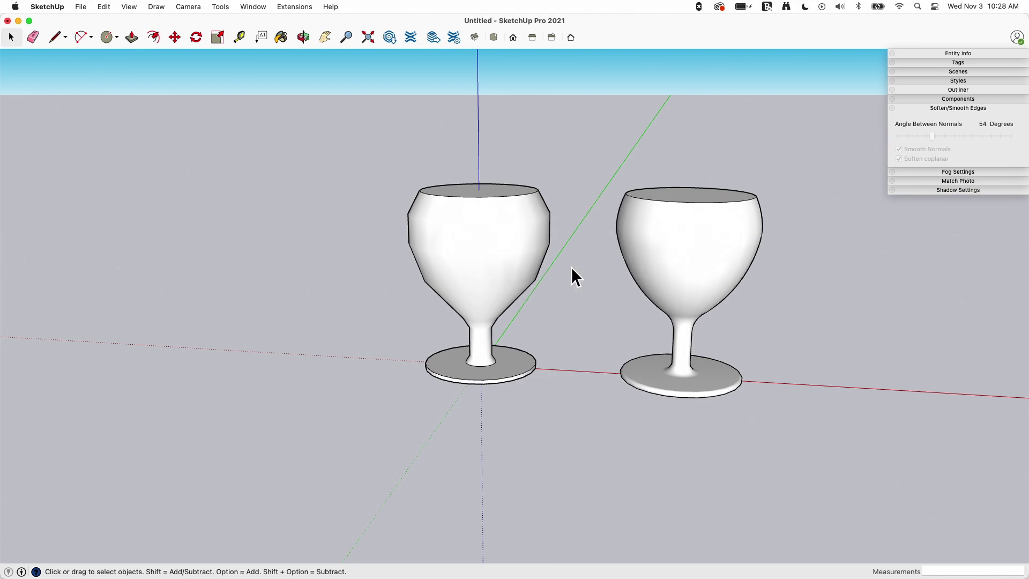
scroll(358, 206, down, 3)
middle_drag(715, 222, 552, 201)
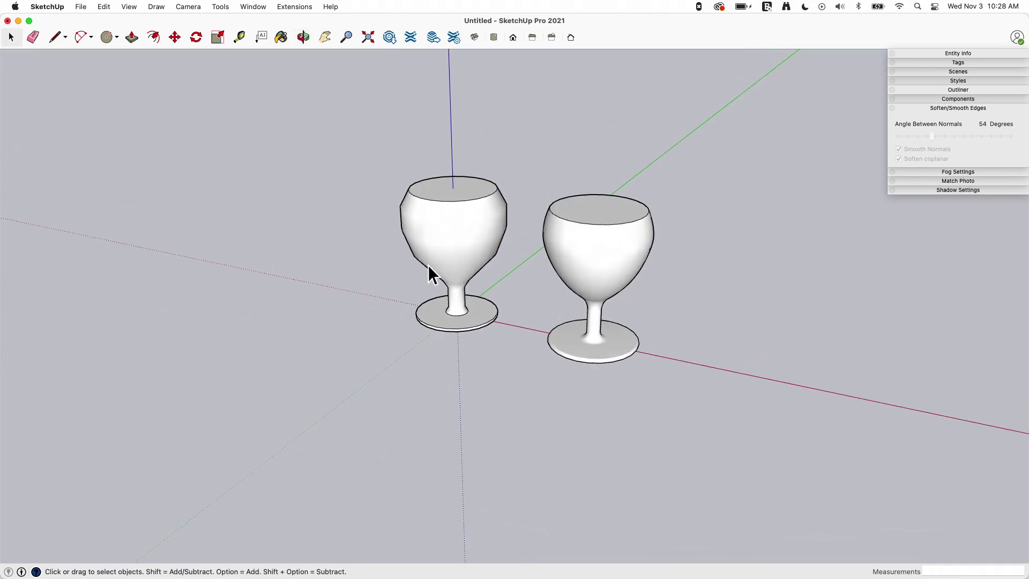
scroll(432, 256, up, 5)
middle_drag(436, 223, 589, 200)
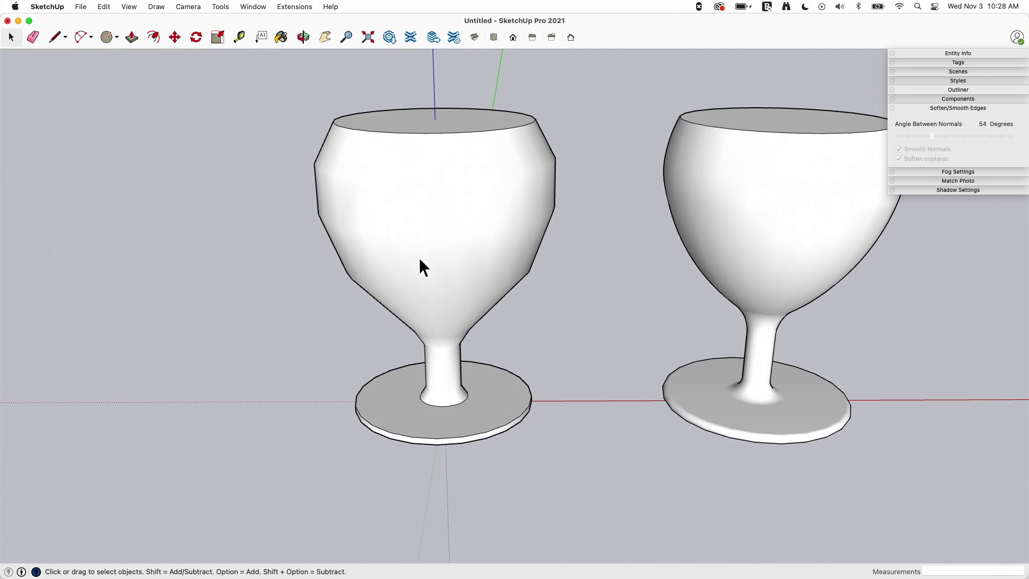
Step: Turn on View > Hidden Geometry and orbit around both goblets to inspect their dashed mesh
click(153, 7)
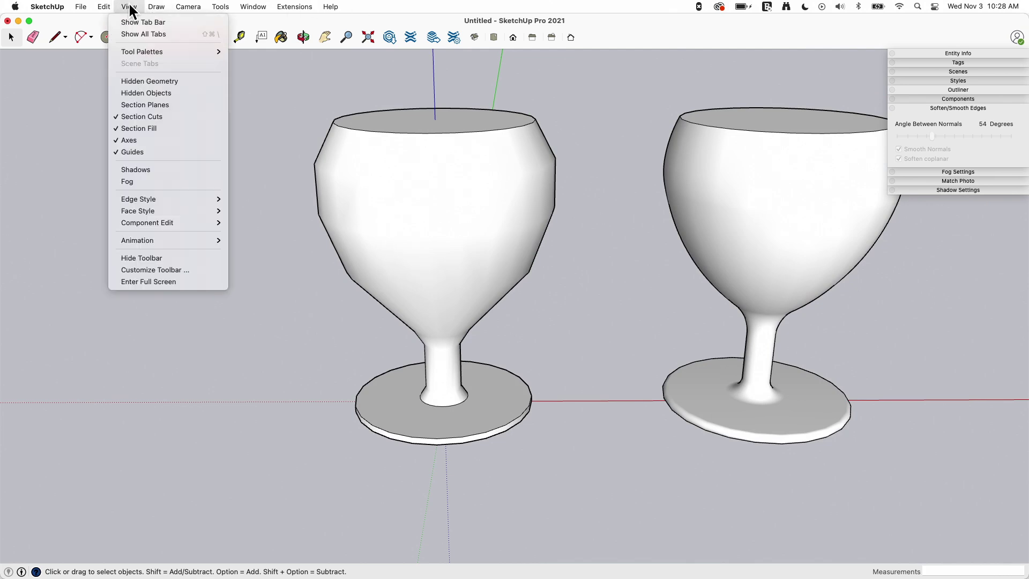
click(145, 81)
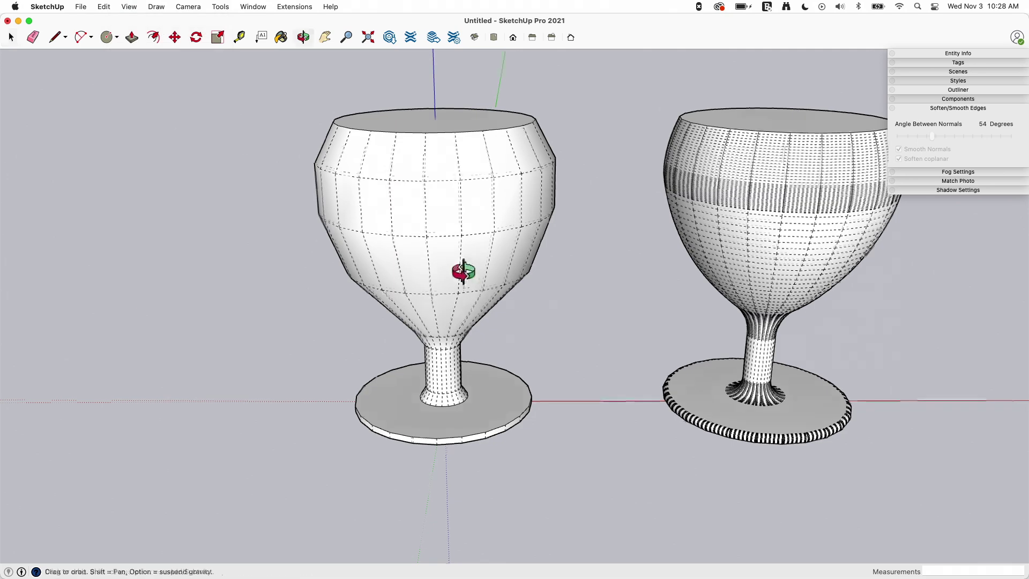
middle_drag(459, 321, 459, 185)
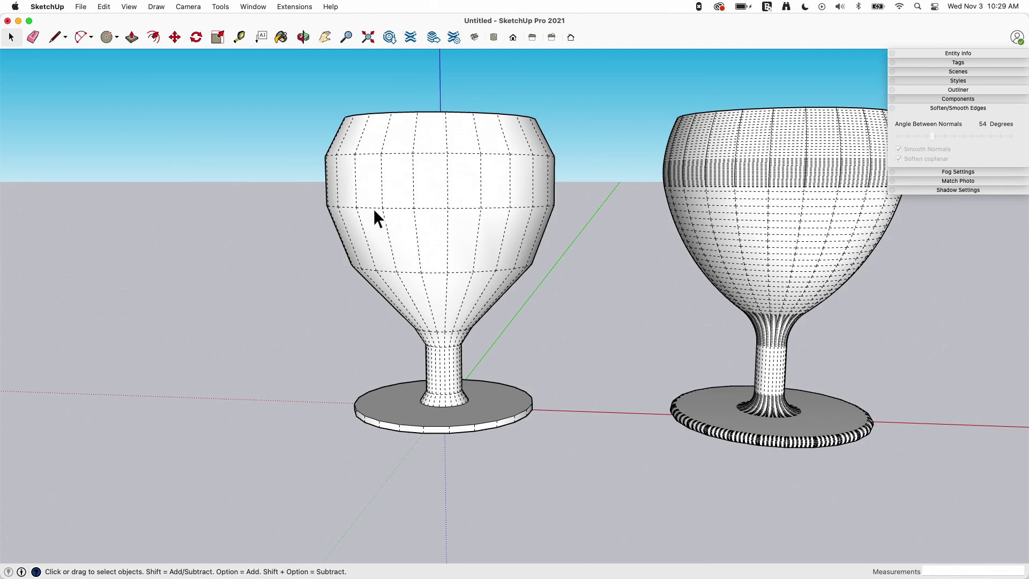
middle_drag(416, 264, 436, 117)
click(428, 154)
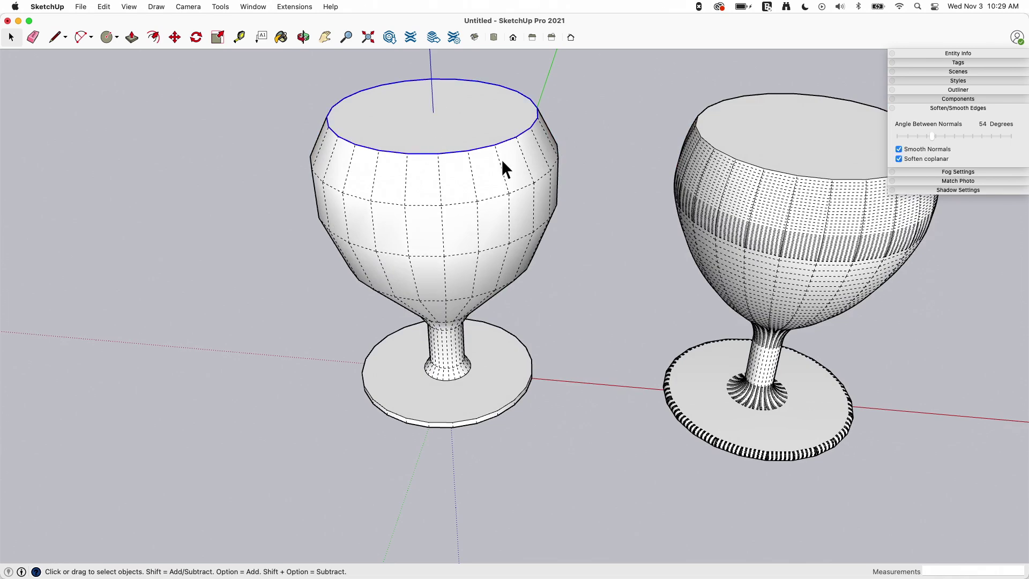
middle_drag(582, 285, 609, 165)
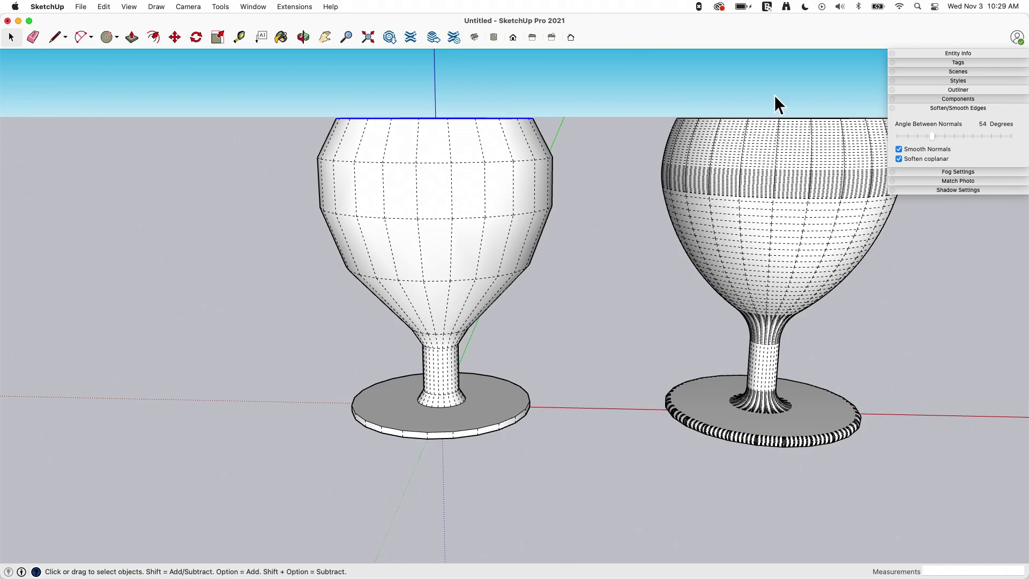
middle_drag(721, 124, 665, 212)
middle_drag(784, 454, 734, 266)
middle_drag(419, 293, 499, 332)
middle_drag(595, 269, 561, 307)
Step: Turn off View > Hidden Geometry and re-angle the view down onto the glass rims
click(156, 6)
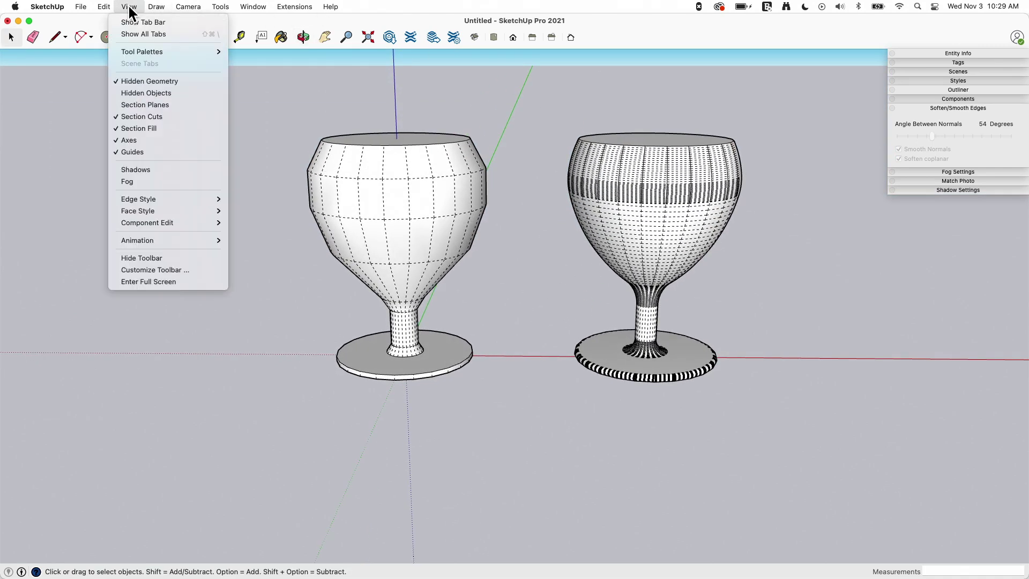
click(137, 80)
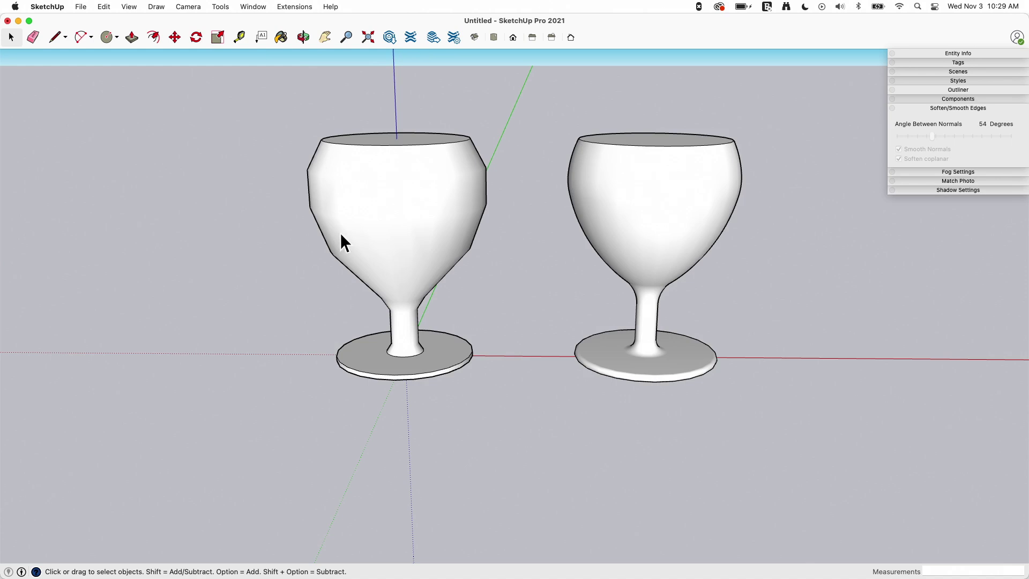
scroll(152, 230, down, 3)
middle_drag(622, 241, 612, 272)
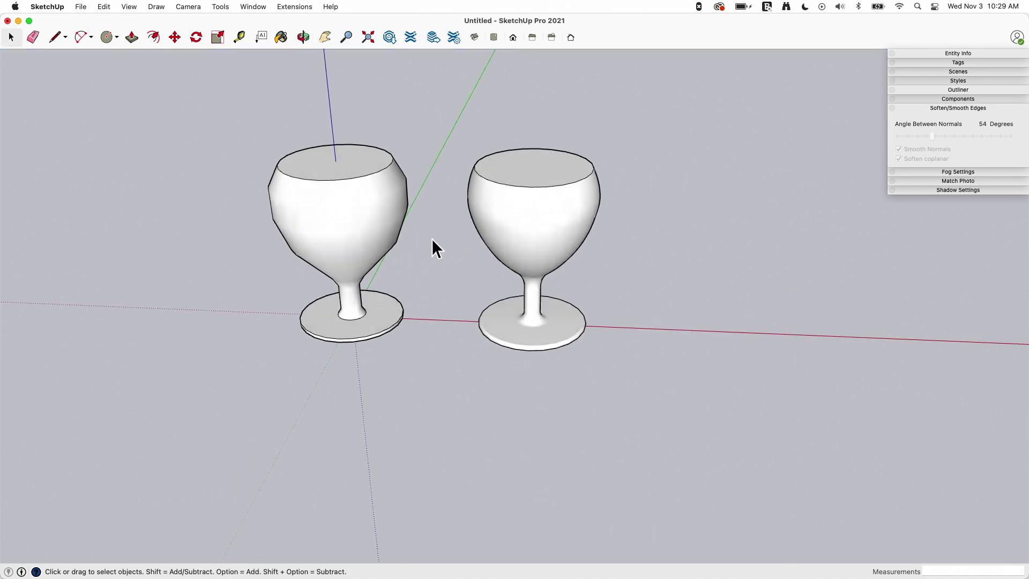
middle_drag(490, 325, 674, 332)
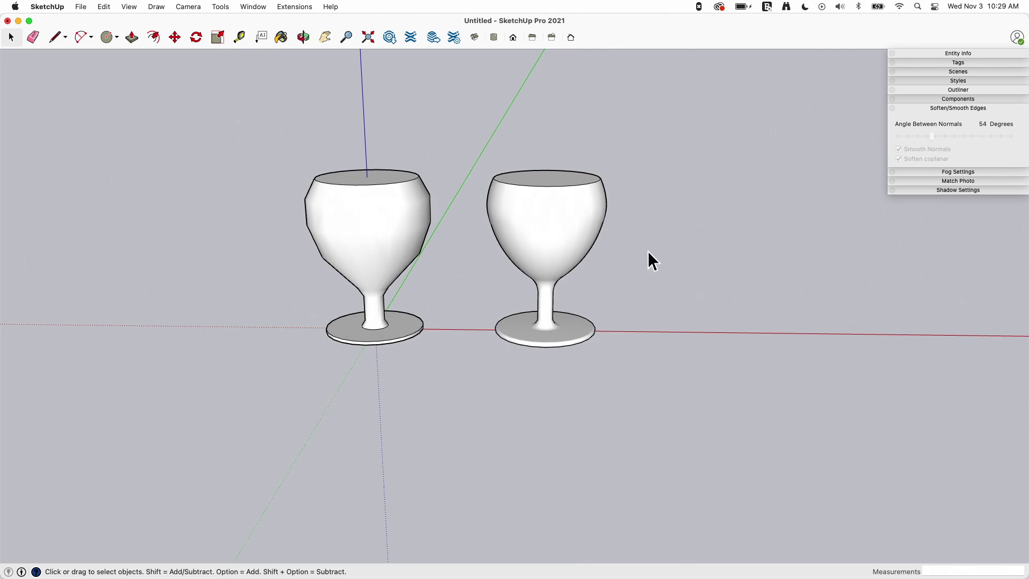
middle_drag(801, 275, 715, 354)
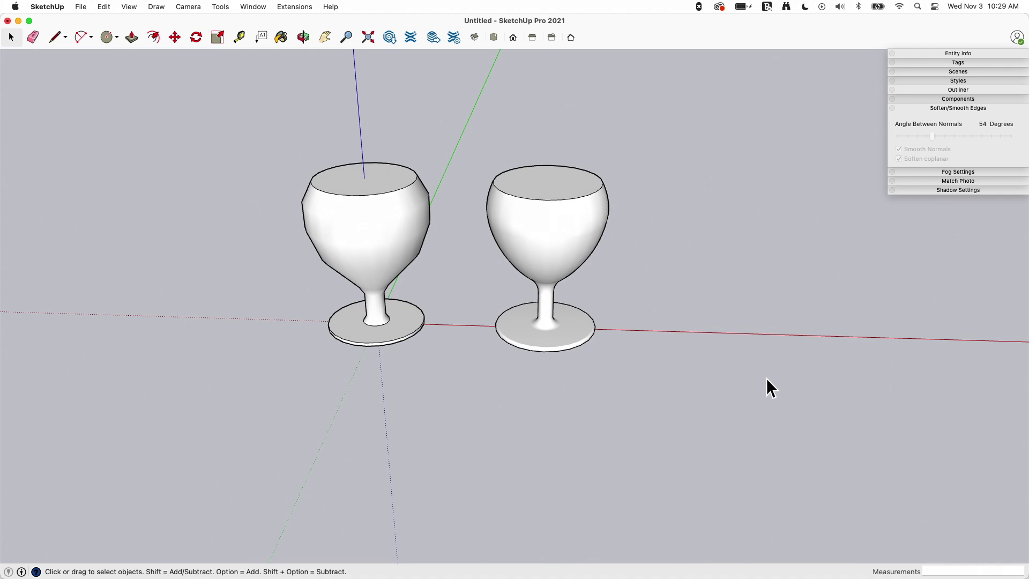
Step: Draw a circle on the red axis and push/pull it into a short cylinder
key(c)
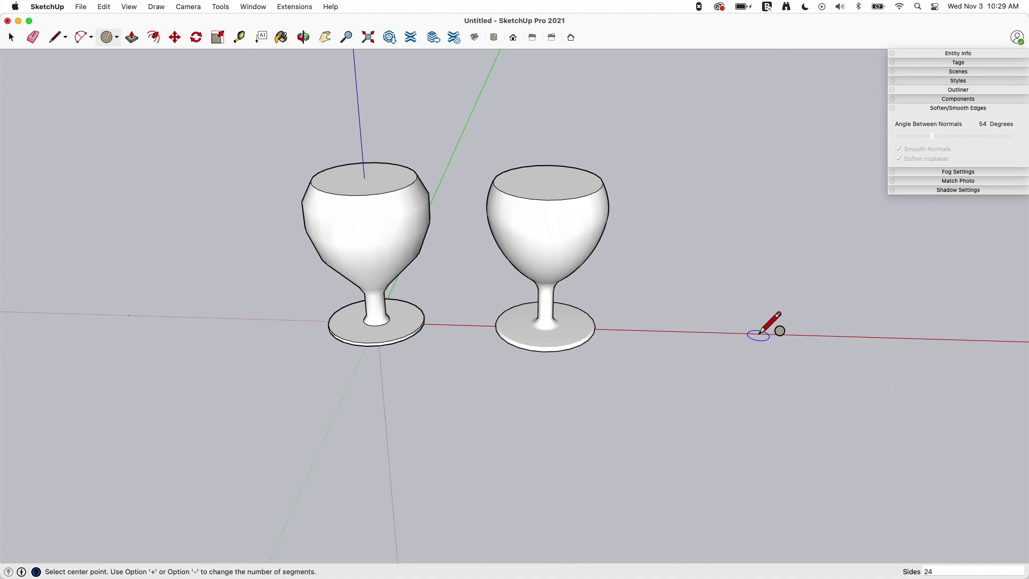
click(759, 333)
click(811, 337)
key(p)
click(748, 348)
click(748, 325)
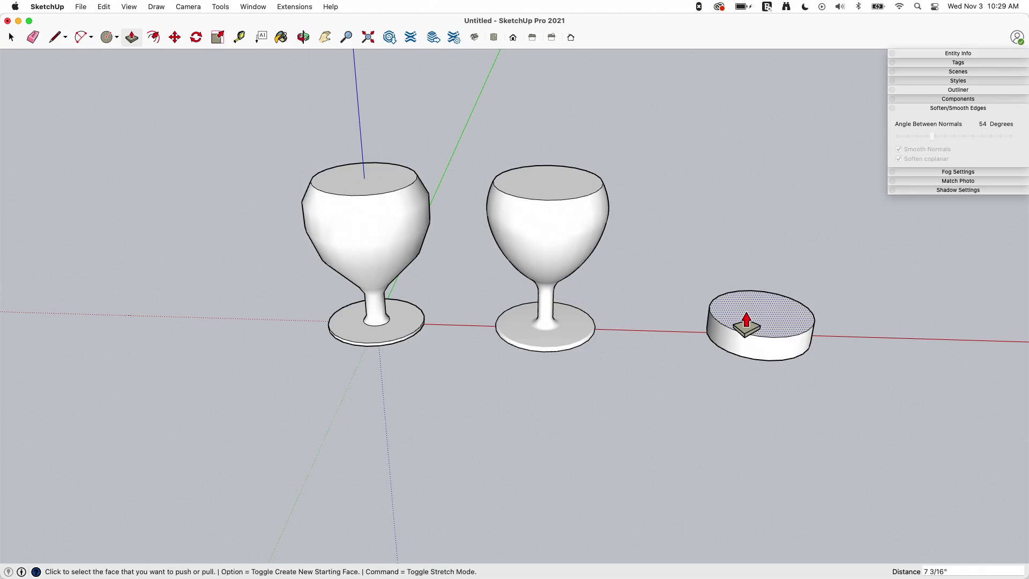
Step: Offset the cylinder's top edge inward and move the inner circle up into a cone
key(f)
click(722, 294)
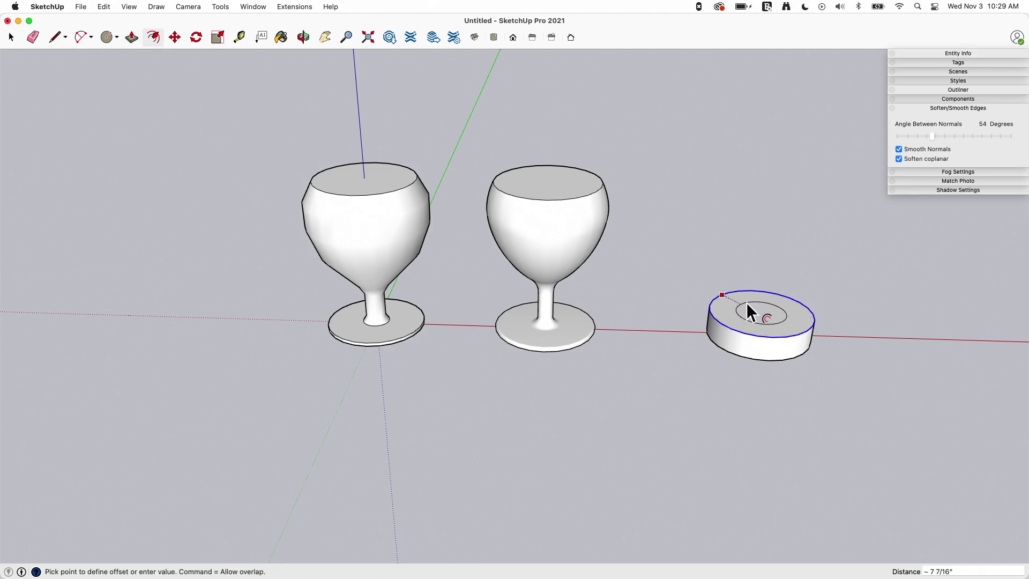
click(748, 300)
key(m)
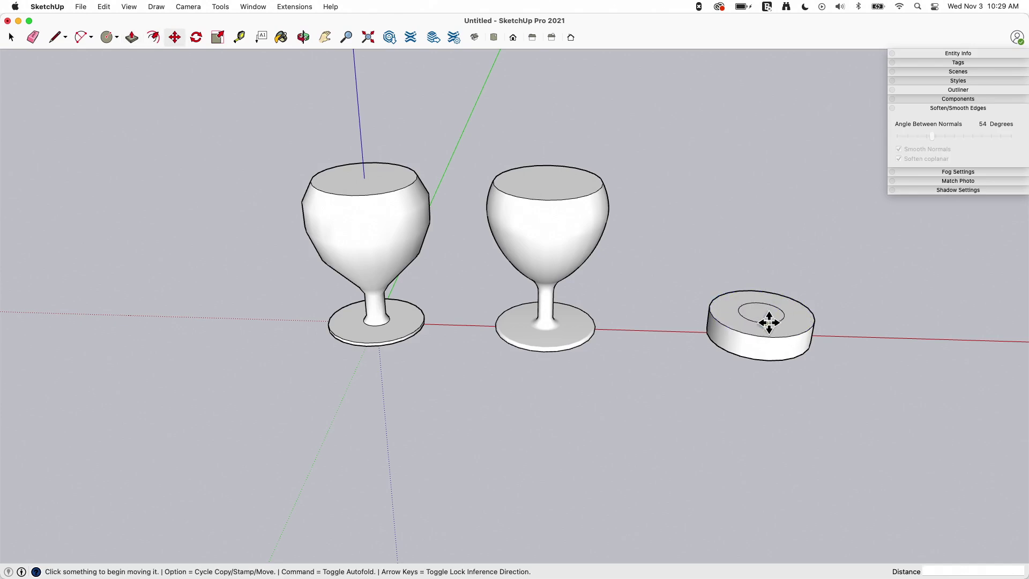
click(765, 315)
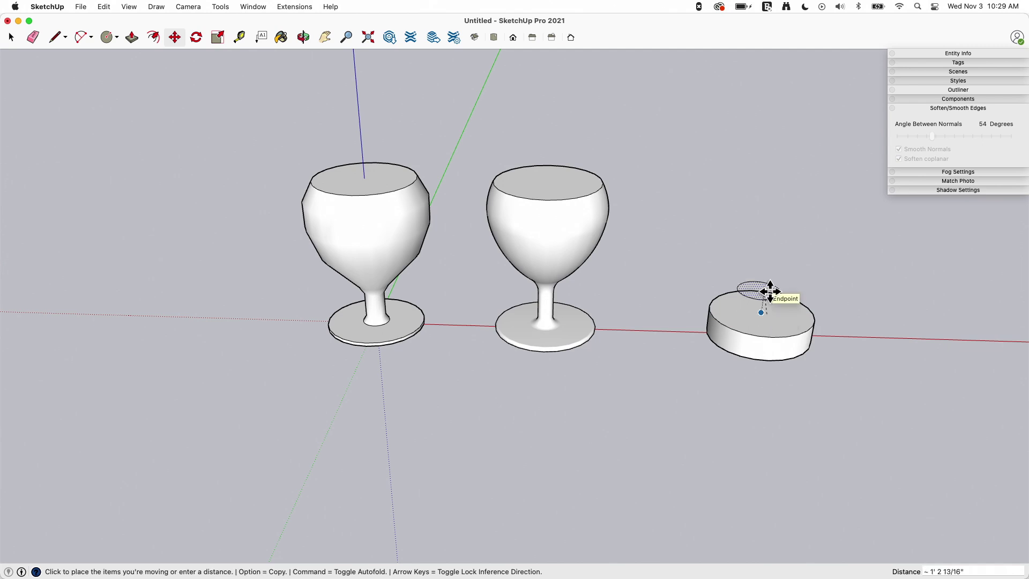
click(777, 278)
middle_drag(781, 281, 779, 240)
scroll(792, 281, up, 3)
Step: Push/Pull the cone's small top face up into a tall cylindrical shaft
key(p)
click(750, 307)
click(735, 153)
middle_drag(684, 230, 555, 252)
click(746, 185)
Step: Raise the flashlight shaft taller, to 11 11/16"
click(748, 104)
middle_drag(869, 156, 823, 260)
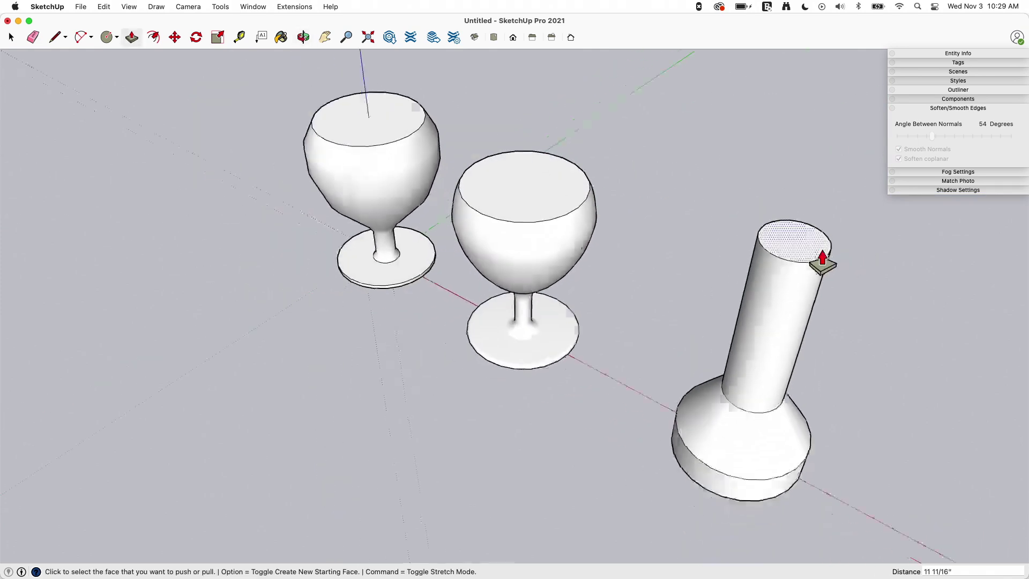
scroll(823, 260, up, 6)
scroll(772, 249, up, 3)
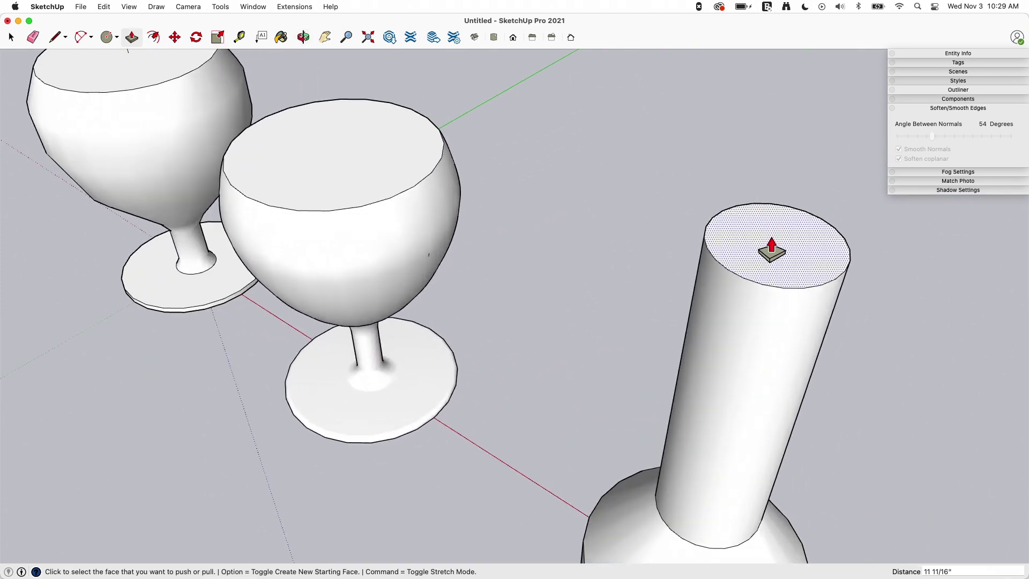
scroll(772, 249, up, 2)
Step: Offset the shaft's top rim inward and raise the inner face slightly
key(f)
click(741, 202)
click(743, 208)
key(p)
click(739, 236)
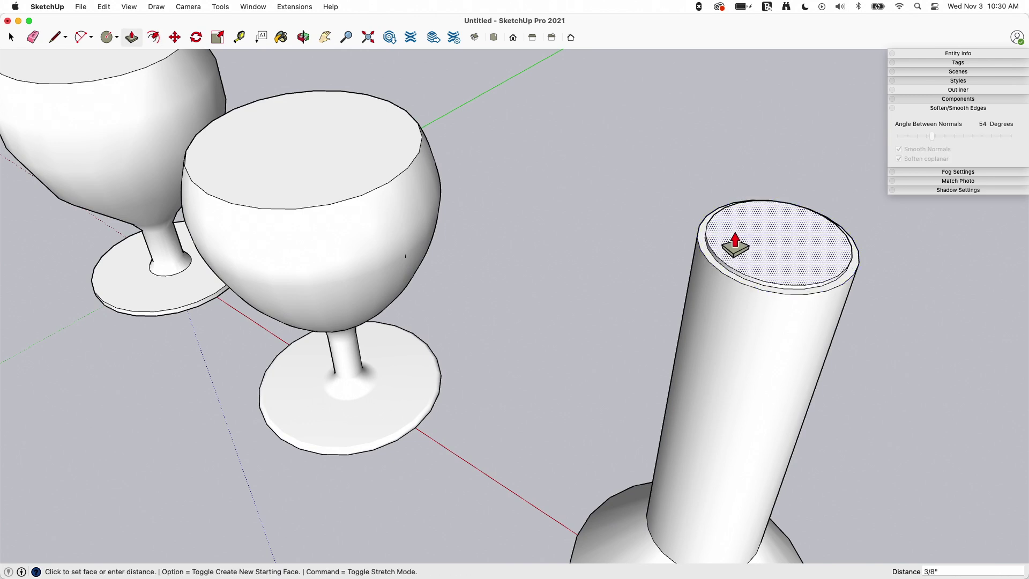
click(736, 246)
Step: Move the outer rim ring up, pull it into a taller cap wall, and raise the inner floor flush
key(space)
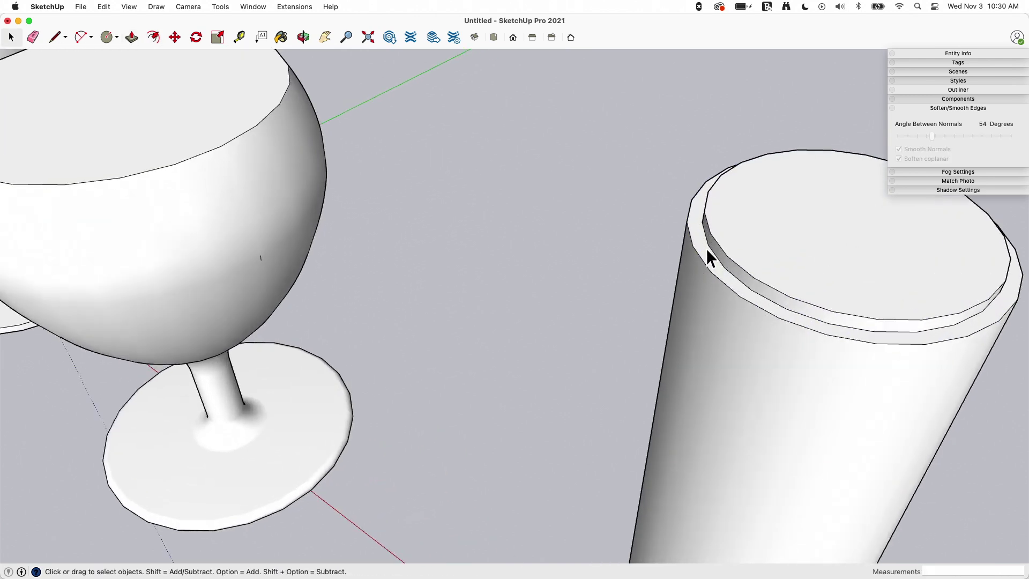
click(709, 258)
key(m)
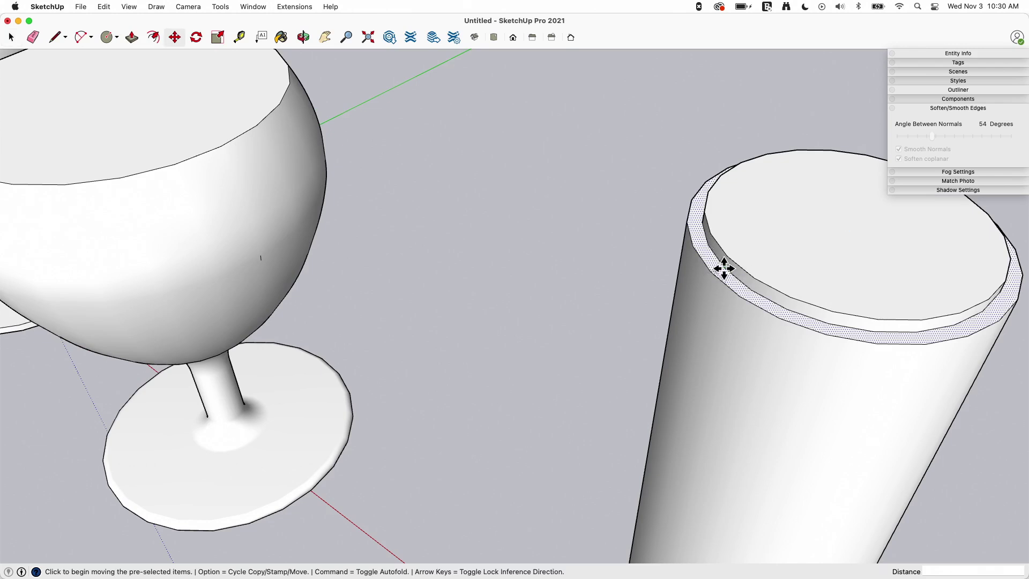
click(724, 269)
click(731, 259)
key(p)
click(708, 236)
click(708, 143)
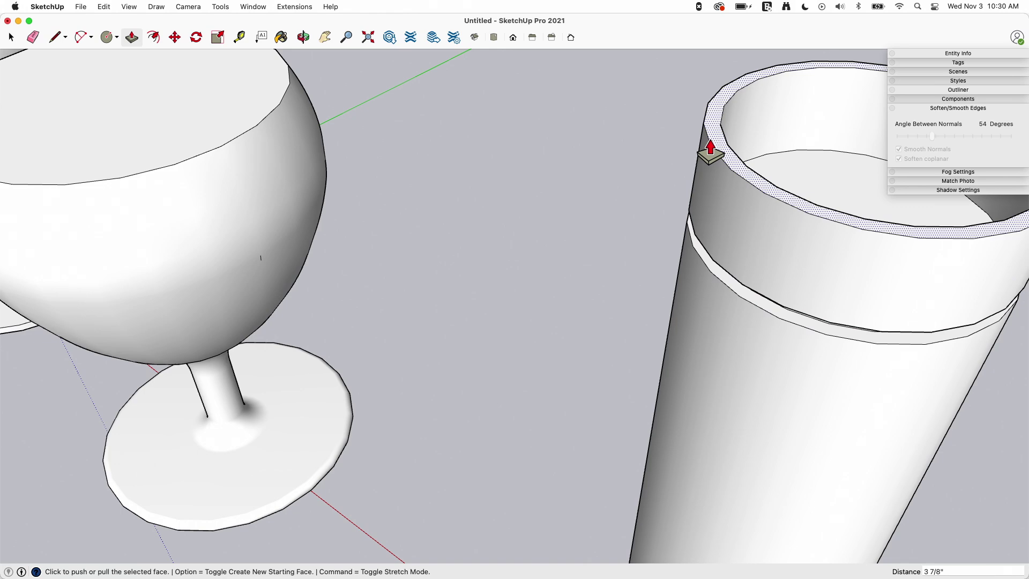
click(778, 177)
click(731, 162)
Step: Move the shaft's top face slightly higher to form the flat lens cap
key(e)
scroll(729, 146, down, 5)
mouse_move(740, 133)
middle_down()
mouse_move(747, 172)
mouse_move(581, 75)
middle_up()
middle_drag(712, 96, 726, 257)
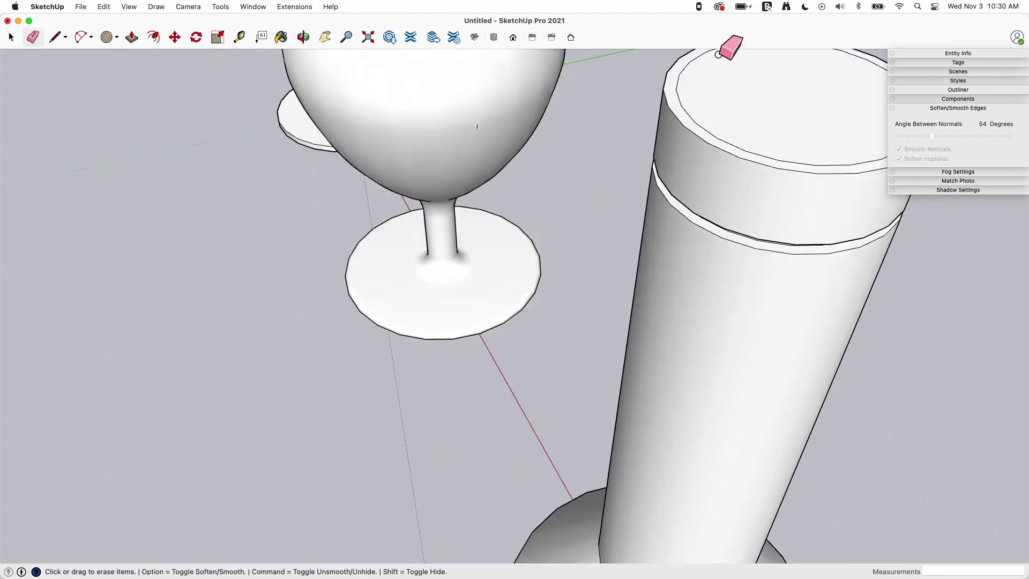
key(space)
click(724, 130)
key(m)
click(724, 127)
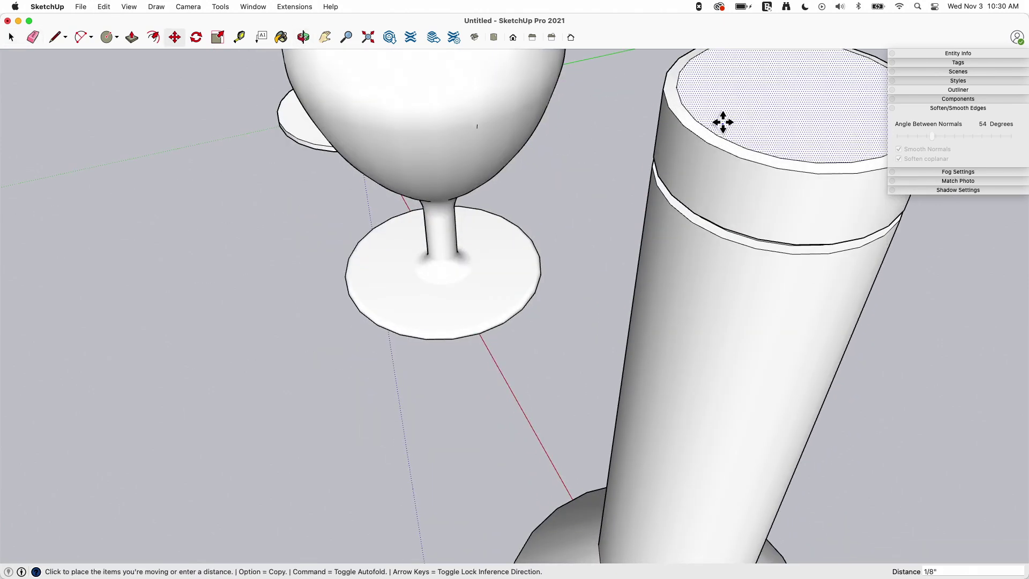
click(703, 198)
middle_drag(703, 197, 988, 429)
scroll(741, 168, down, 3)
middle_drag(818, 280, 773, 133)
scroll(773, 133, up, 3)
scroll(689, 175, up, 3)
scroll(643, 471, up, 3)
scroll(631, 429, down, 3)
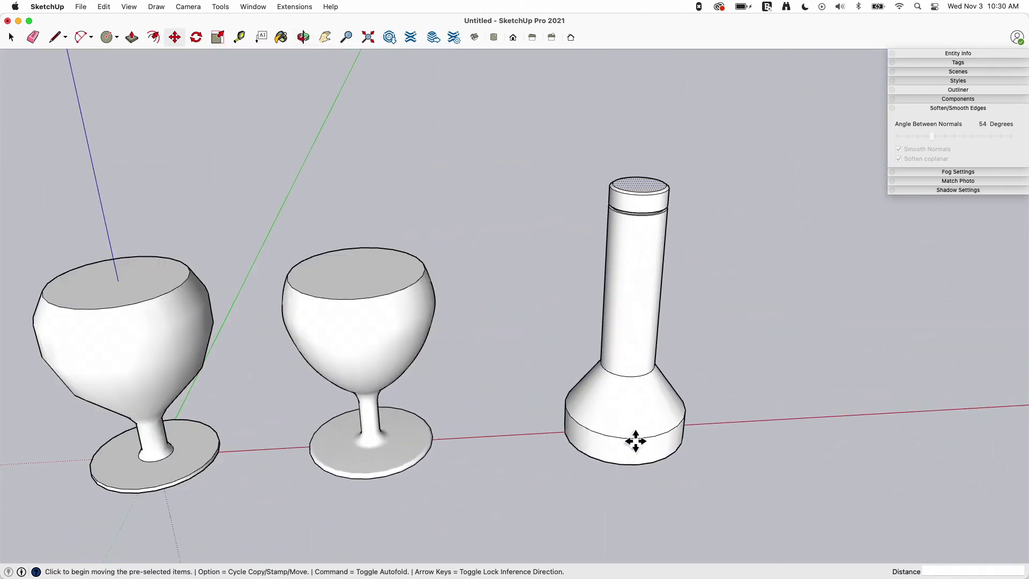
middle_drag(631, 429, 509, 318)
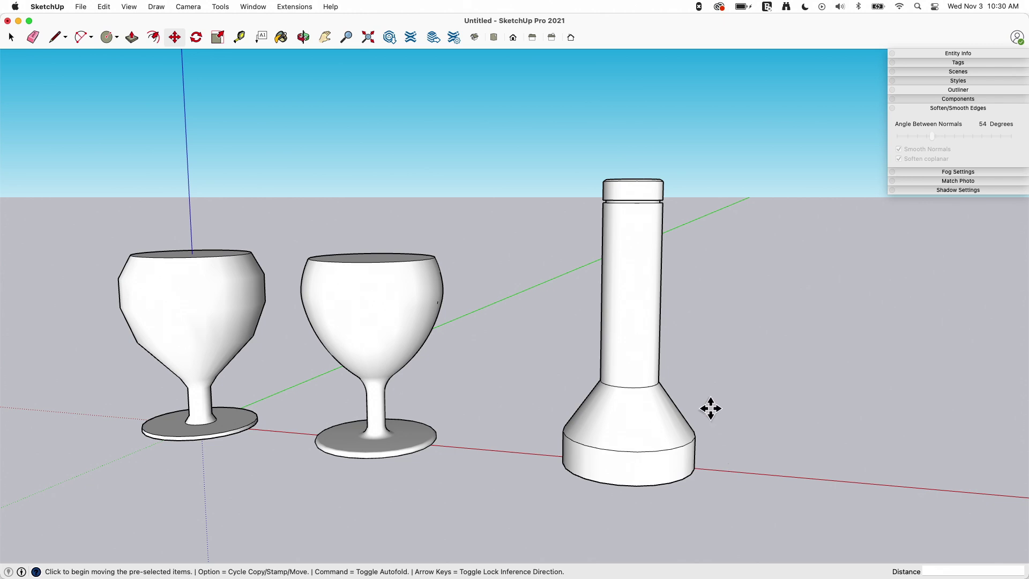
middle_drag(691, 328, 566, 346)
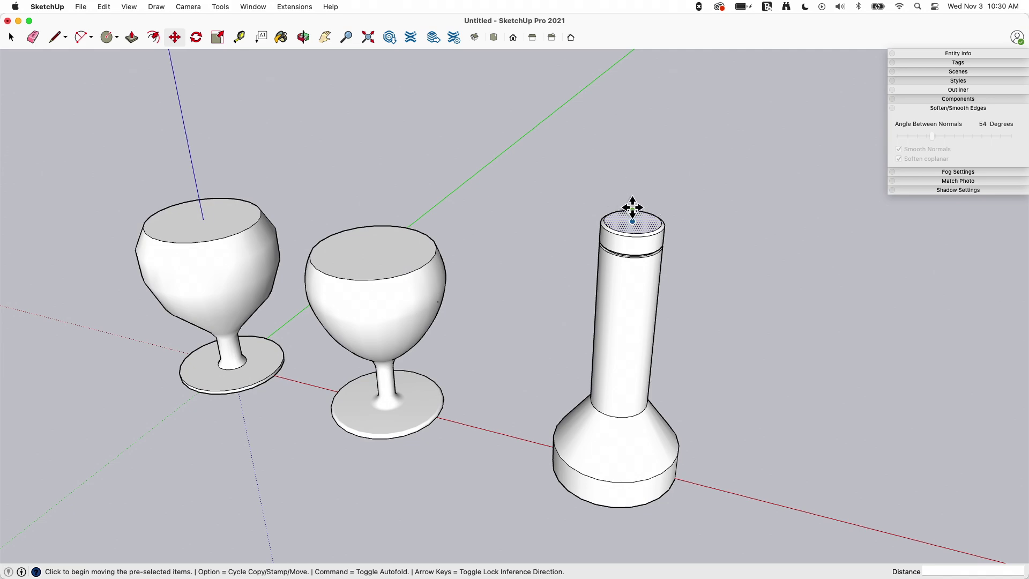
middle_drag(649, 241, 722, 263)
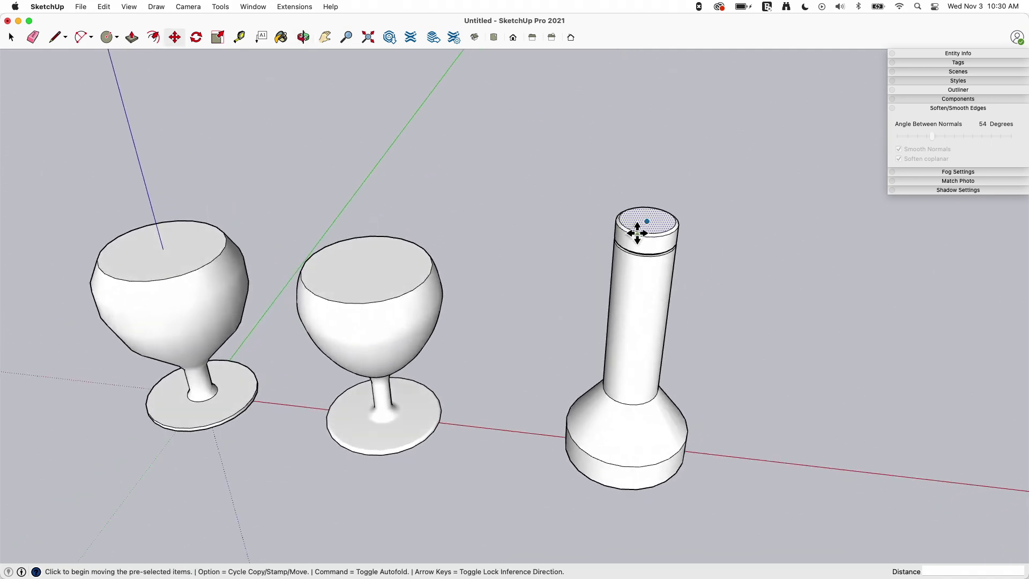
middle_drag(638, 232, 670, 444)
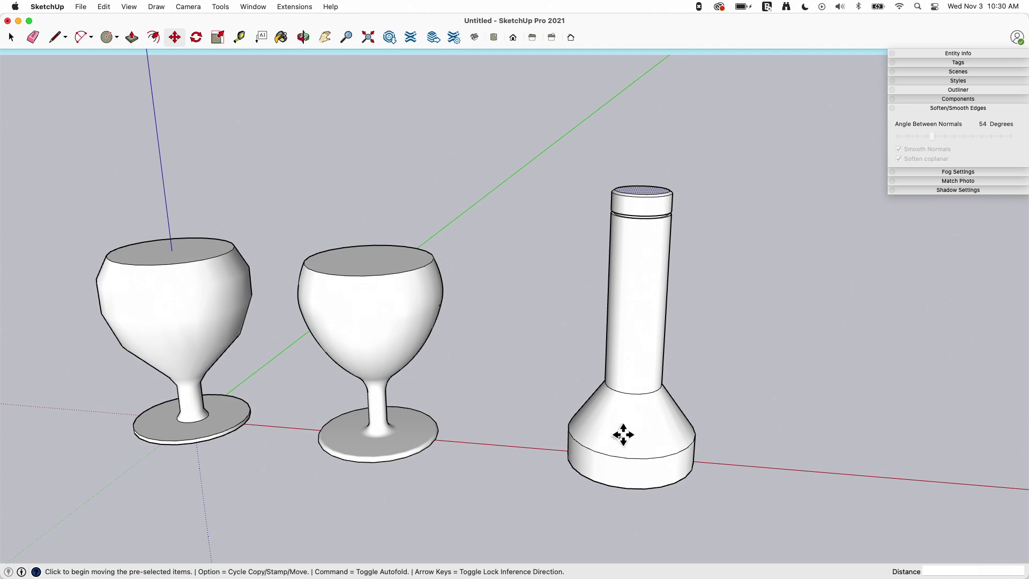
middle_drag(513, 386, 475, 365)
middle_drag(689, 386, 708, 432)
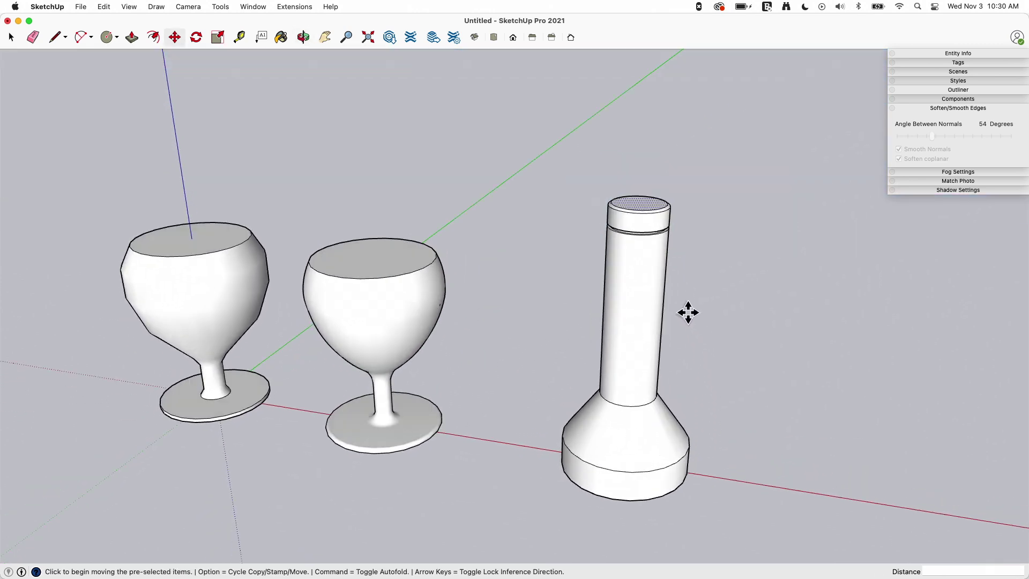
scroll(397, 267, down, 3)
scroll(764, 419, up, 2)
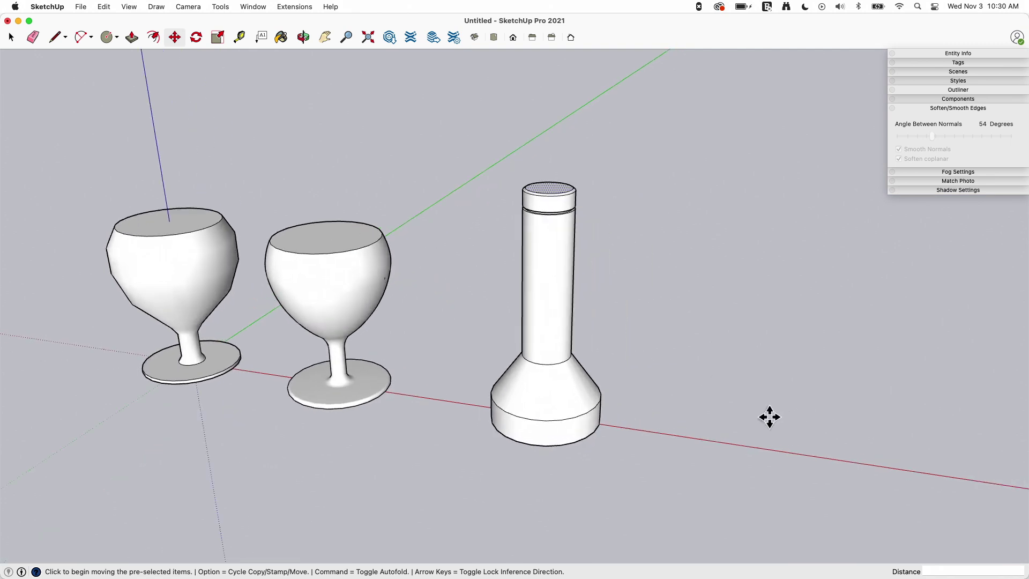
Step: Draw a six-sided polygon face centred on the red axis to the right of the flashlight
key(c)
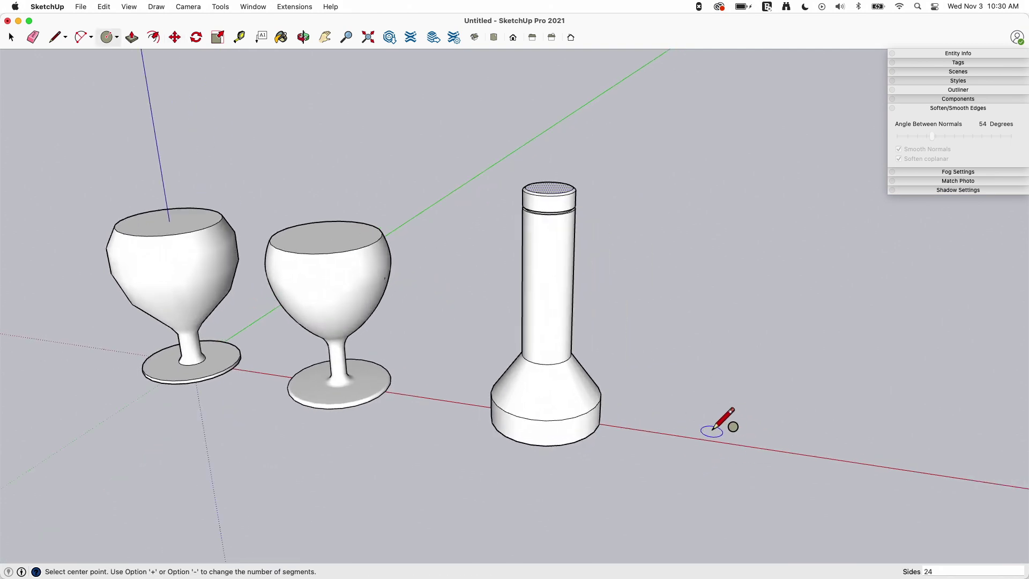
mouse_move(551, 420)
middle_down()
mouse_move(527, 432)
mouse_move(541, 429)
middle_up()
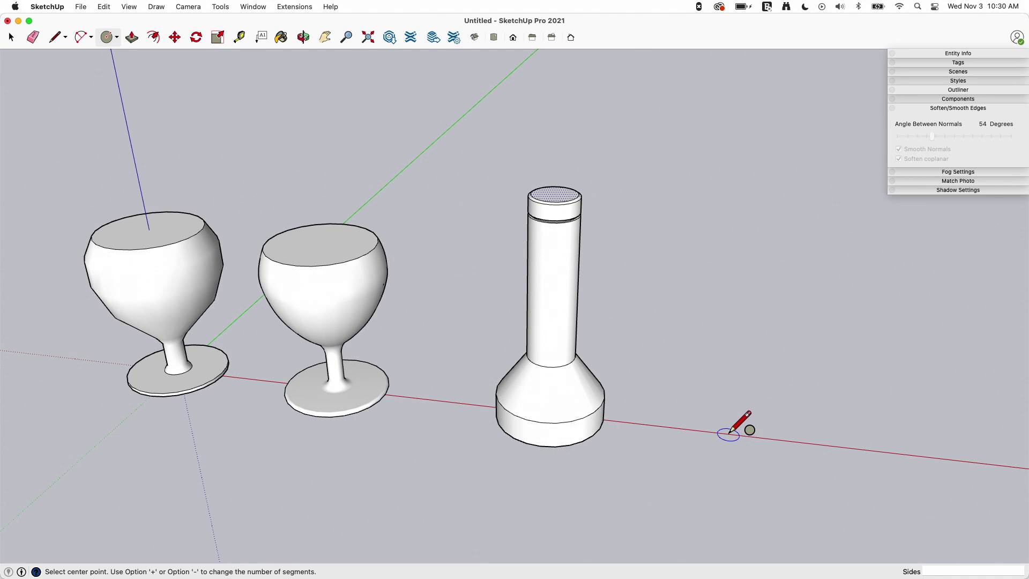
click(111, 40)
click(141, 120)
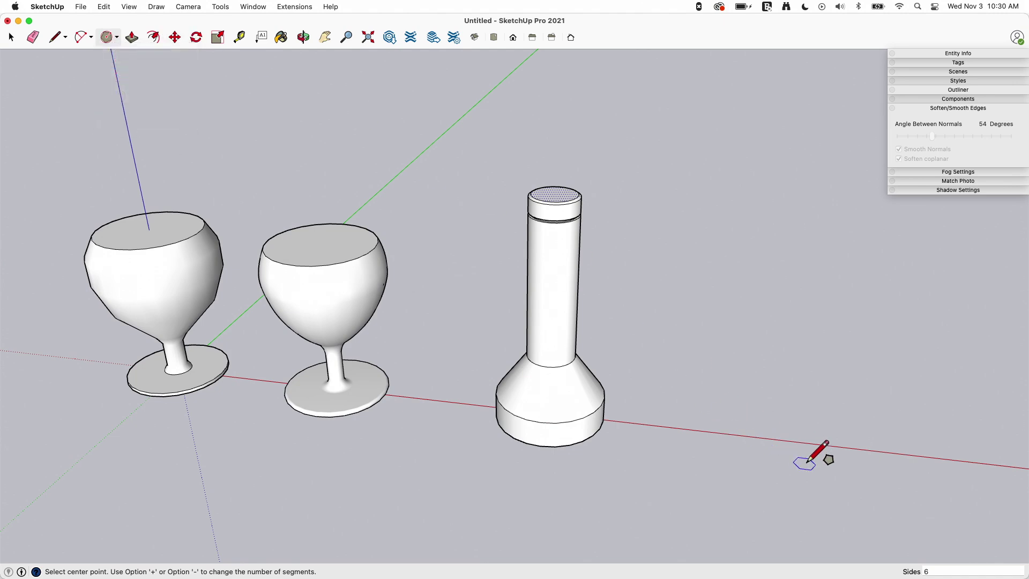
click(771, 440)
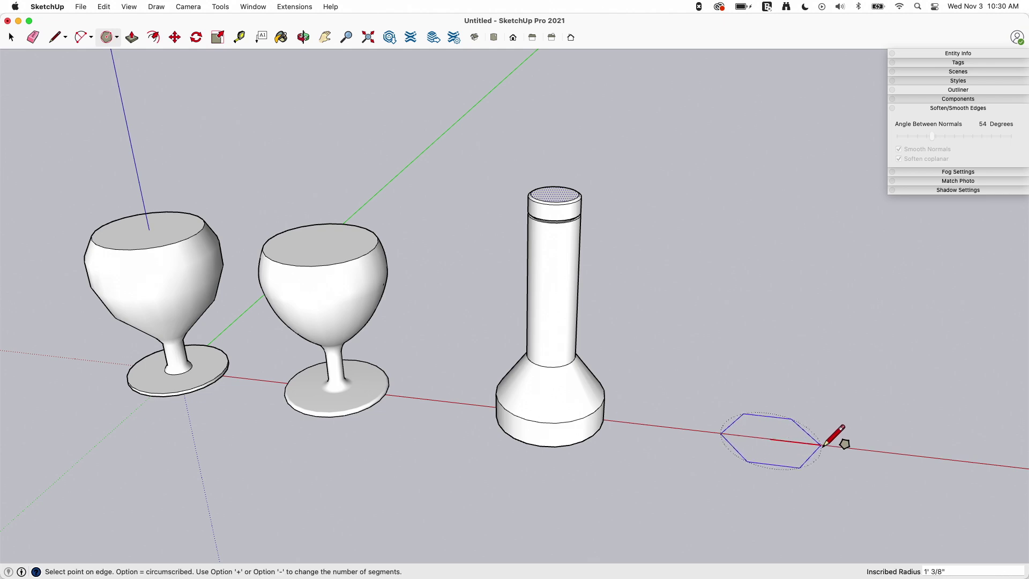
click(840, 454)
Step: Push/Pull the hexagon face upward into a prism about 1' 4 1/4" tall
key(p)
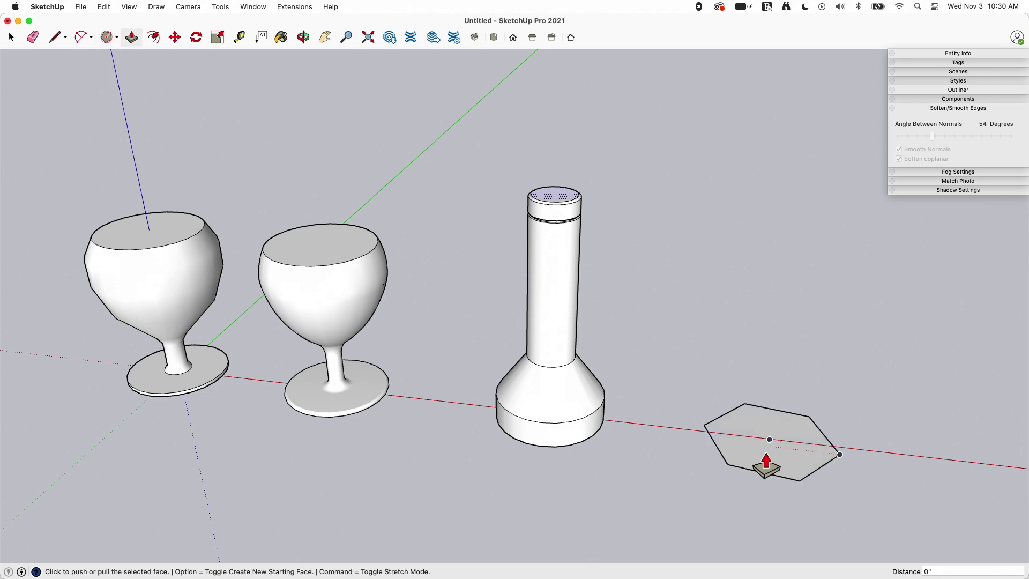
key(space)
key(p)
click(755, 433)
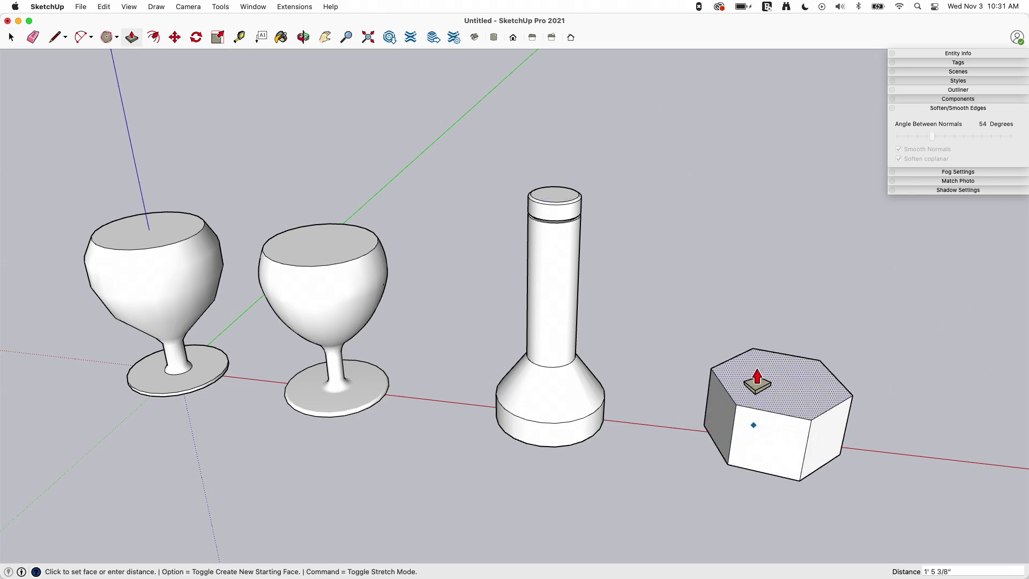
scroll(903, 386, up, 5)
Step: Pull the prism's top face up again to make it taller
middle_drag(766, 375, 742, 398)
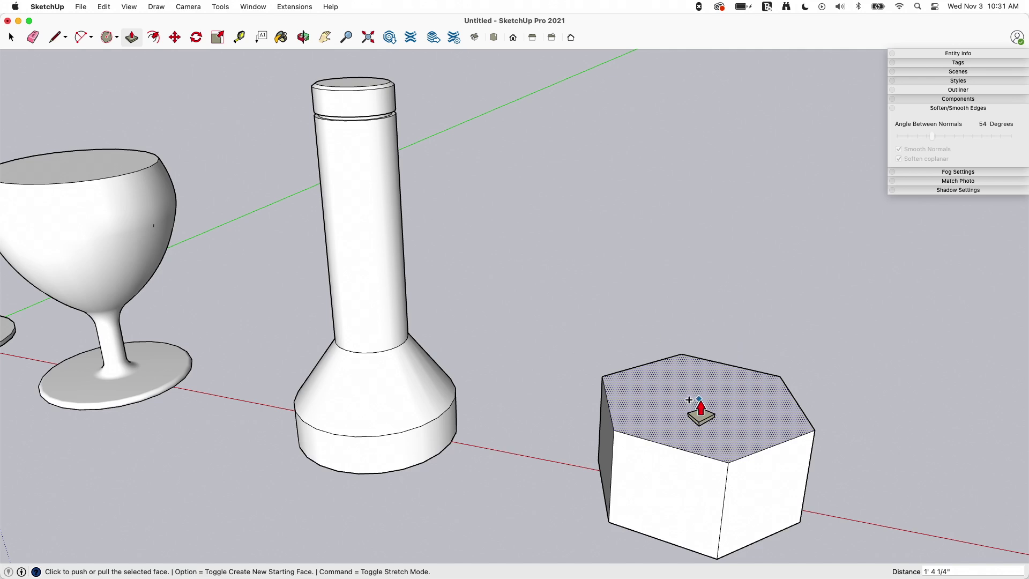
drag(690, 400, 697, 332)
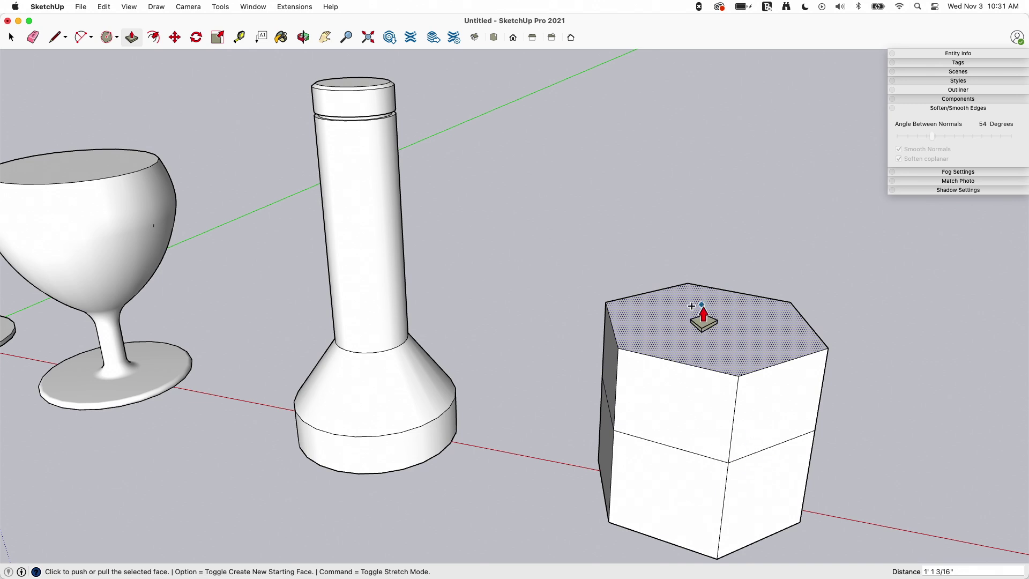
key(space)
Step: Scale the top face uniformly about its centre to 0.50, tapering the prism
middle_drag(659, 316, 680, 295)
key(s)
key(alt)
click(625, 278)
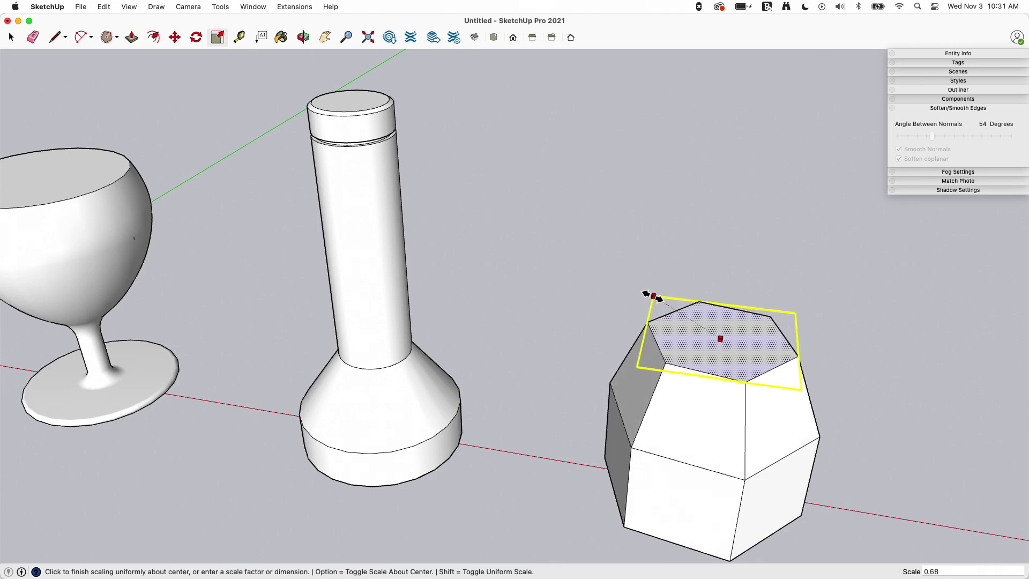
click(668, 305)
Step: Offset the tapered top face inward to create a smaller inner hexagon
middle_drag(898, 424, 674, 370)
middle_drag(688, 333, 676, 383)
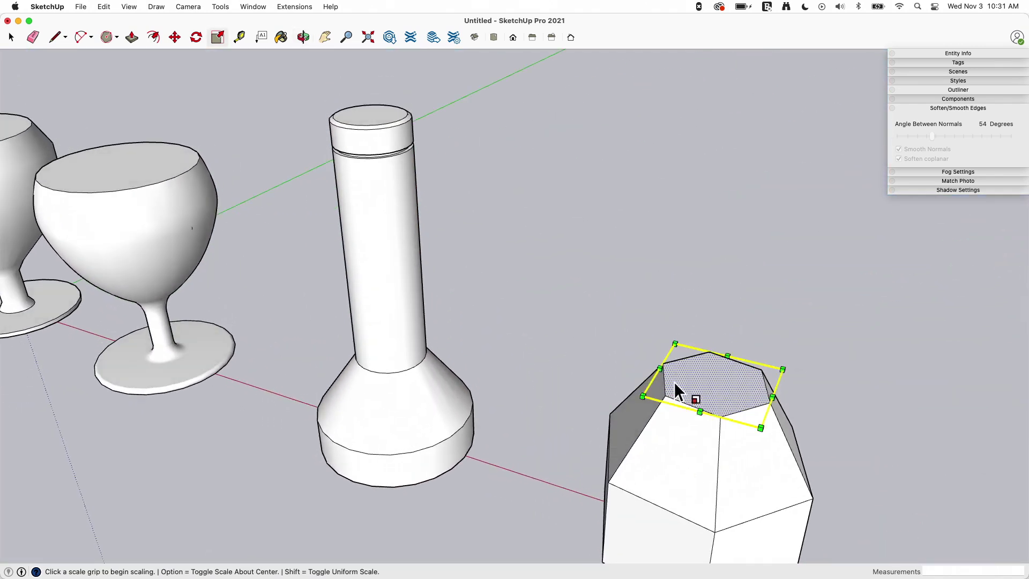
key(f)
click(679, 365)
click(722, 388)
Step: Pull the inner hexagon up into a tall, narrow neck
key(p)
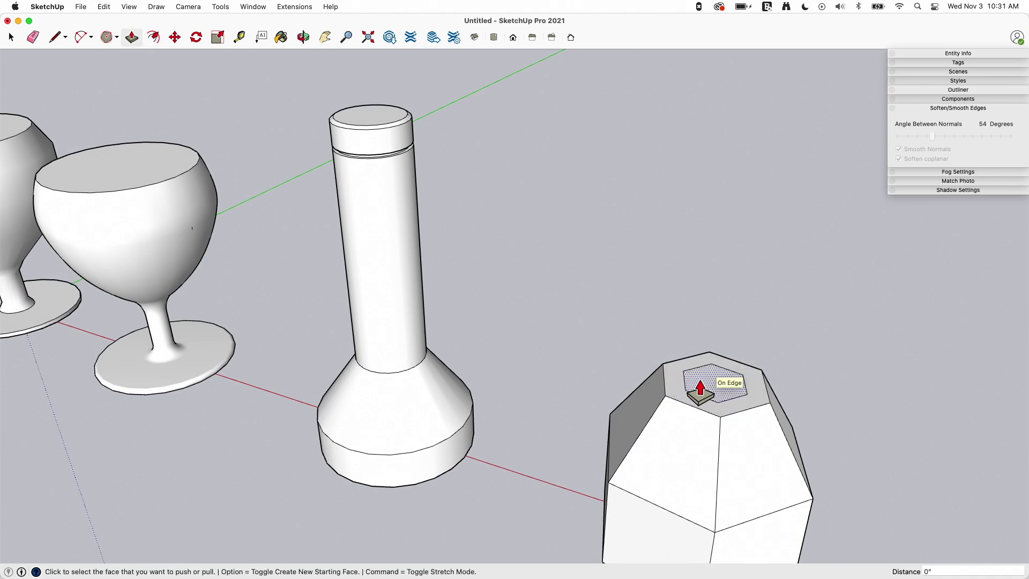
click(713, 386)
click(713, 276)
middle_drag(713, 276, 655, 379)
scroll(683, 441, up, 10)
Step: Move the neck's bottom edges up about 1 3/4" to slope the shoulder
key(space)
click(695, 377)
key(m)
click(653, 338)
click(649, 308)
Step: Orbit and zoom to inspect the bottle shape from below and above
middle_drag(649, 308, 757, 367)
scroll(593, 288, down, 3)
middle_drag(593, 288, 684, 368)
scroll(670, 396, down, 4)
middle_drag(666, 416, 670, 349)
scroll(698, 374, up, 3)
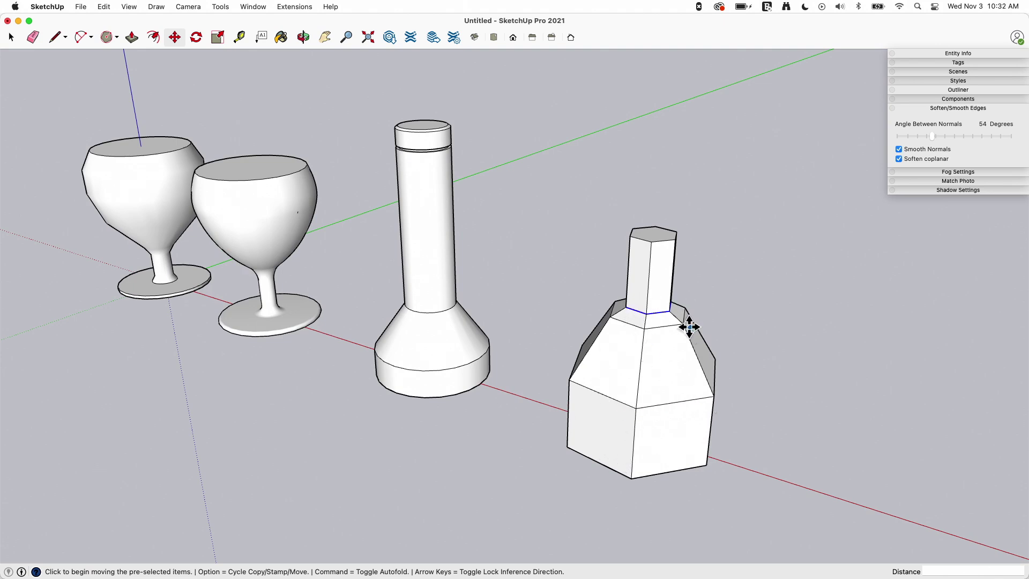
scroll(666, 315, up, 4)
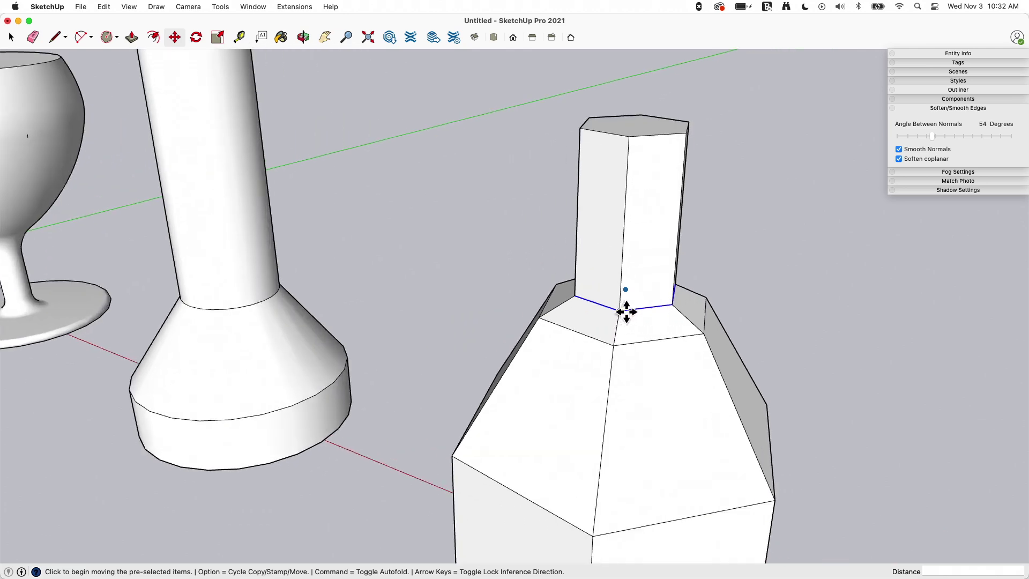
scroll(584, 301, down, 4)
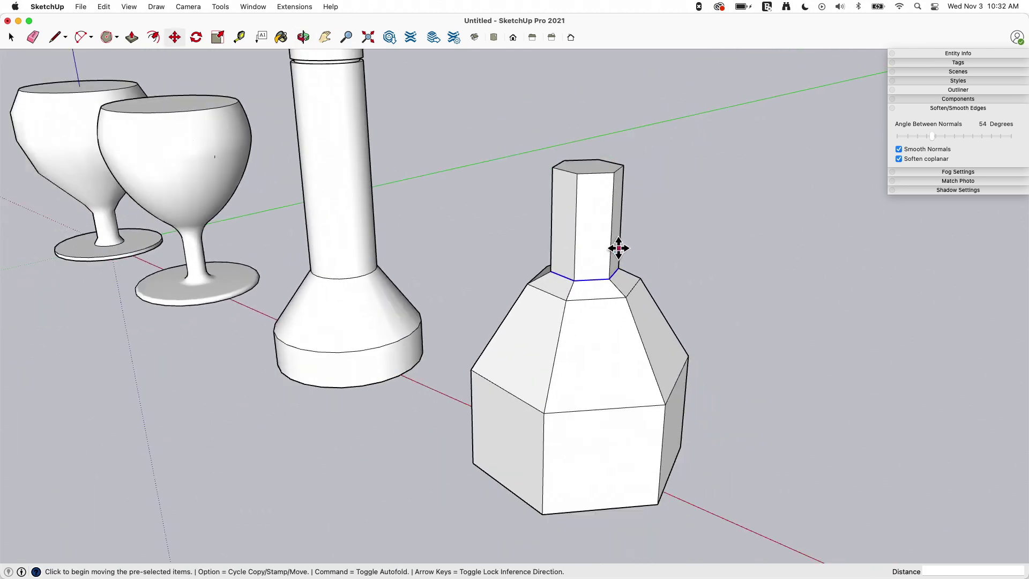
middle_drag(612, 217, 616, 285)
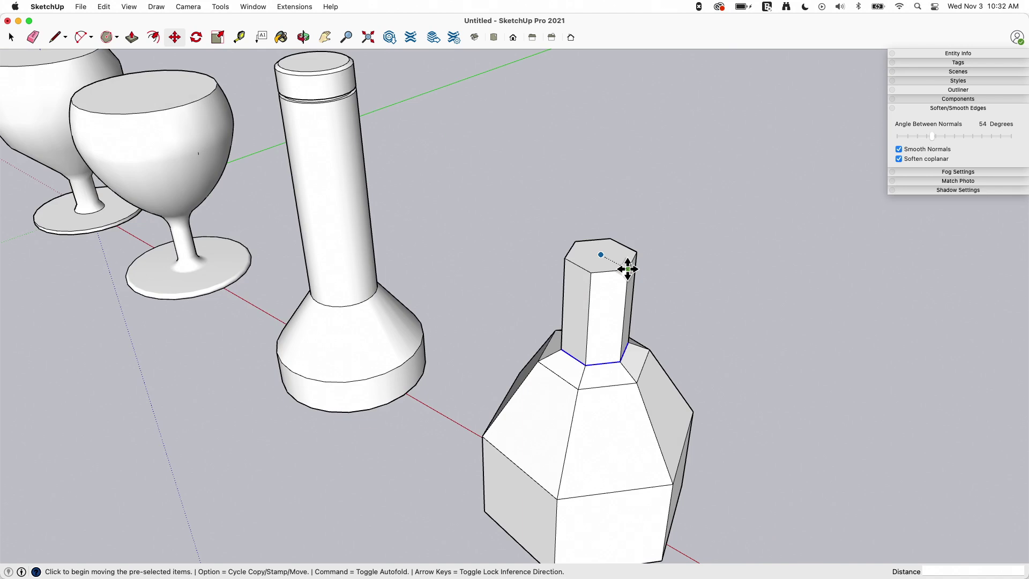
Step: Offset the neck top outward into a large hexagon and raise its outline into a flared funnel rim
key(f)
click(577, 260)
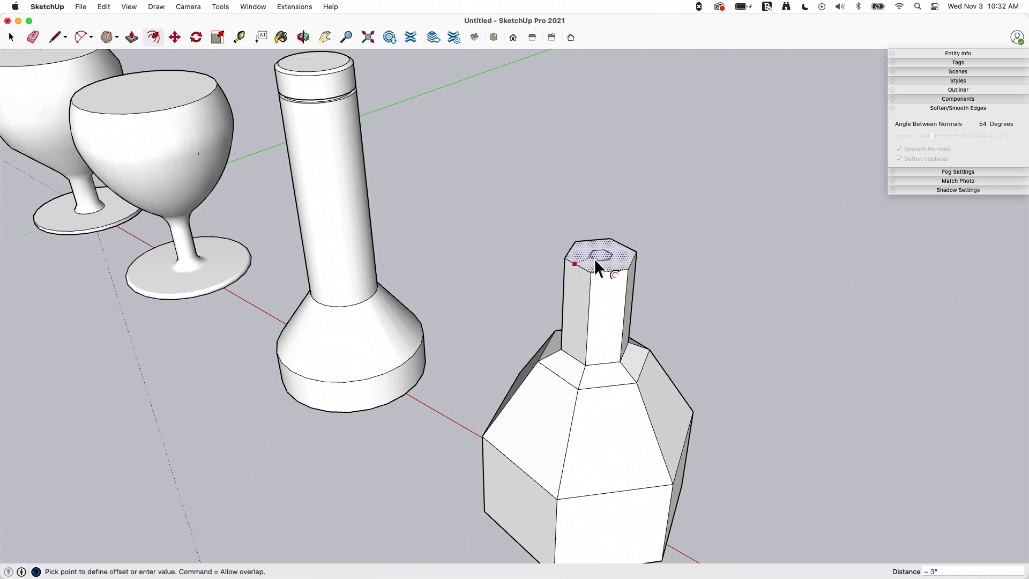
click(387, 203)
key(space)
click(690, 298)
key(m)
click(689, 298)
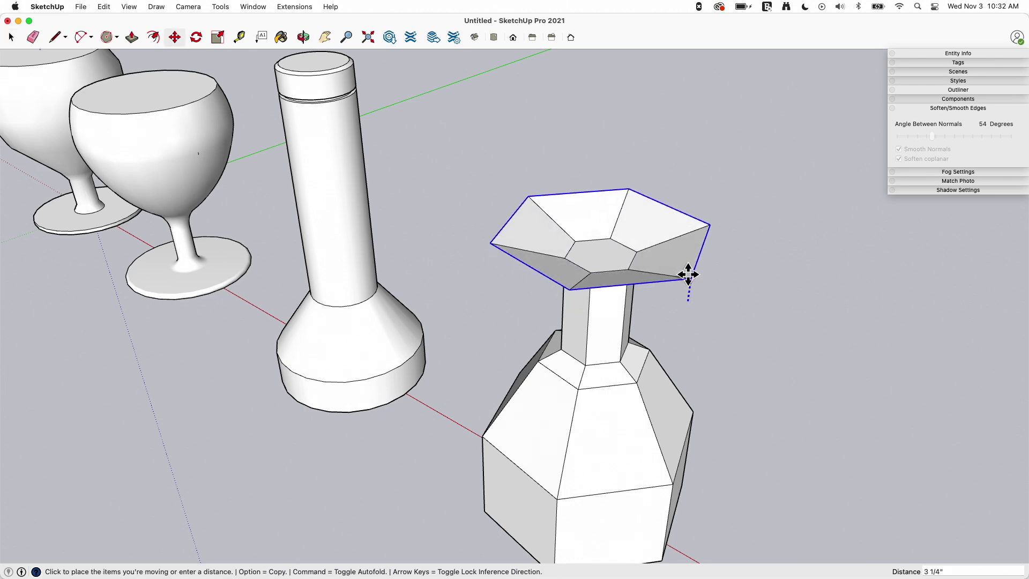
click(682, 237)
mouse_move(683, 237)
middle_down()
mouse_move(677, 265)
mouse_move(724, 458)
mouse_move(655, 360)
middle_up()
Step: Draw a line across the rim to cap the funnel with a face
key(l)
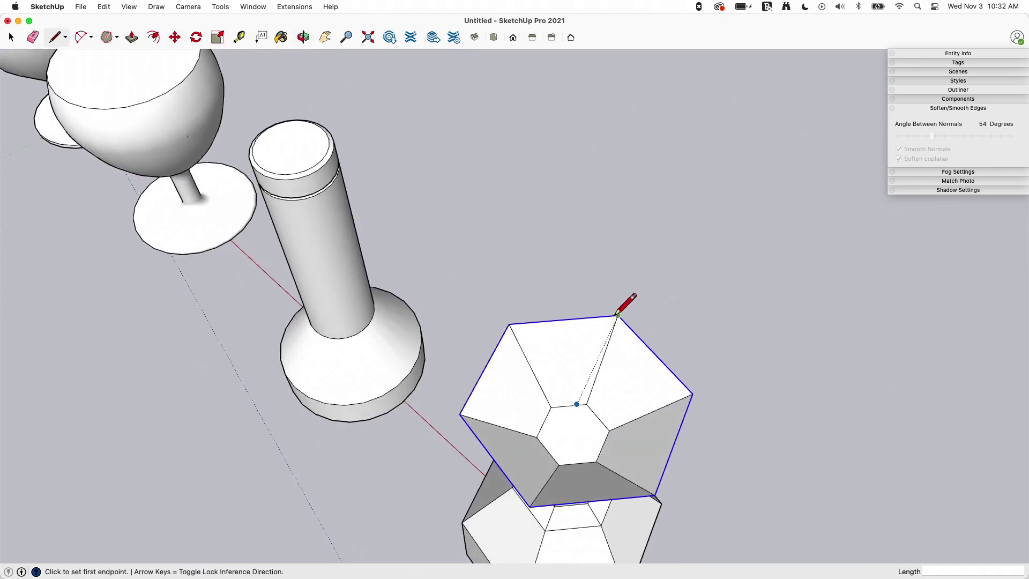
click(618, 316)
click(692, 395)
middle_drag(718, 509, 740, 329)
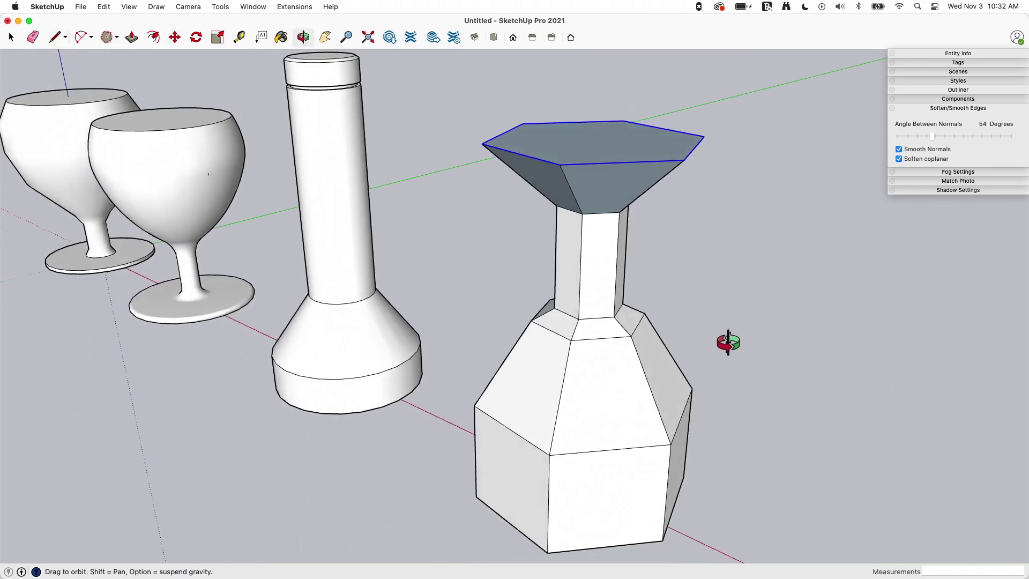
Step: Push/Pull the funnel cap straight up into a hexagonal block
key(p)
click(570, 156)
click(572, 93)
middle_drag(652, 184, 737, 257)
scroll(703, 292, down, 5)
middle_drag(703, 292, 696, 220)
key(space)
right_click(667, 269)
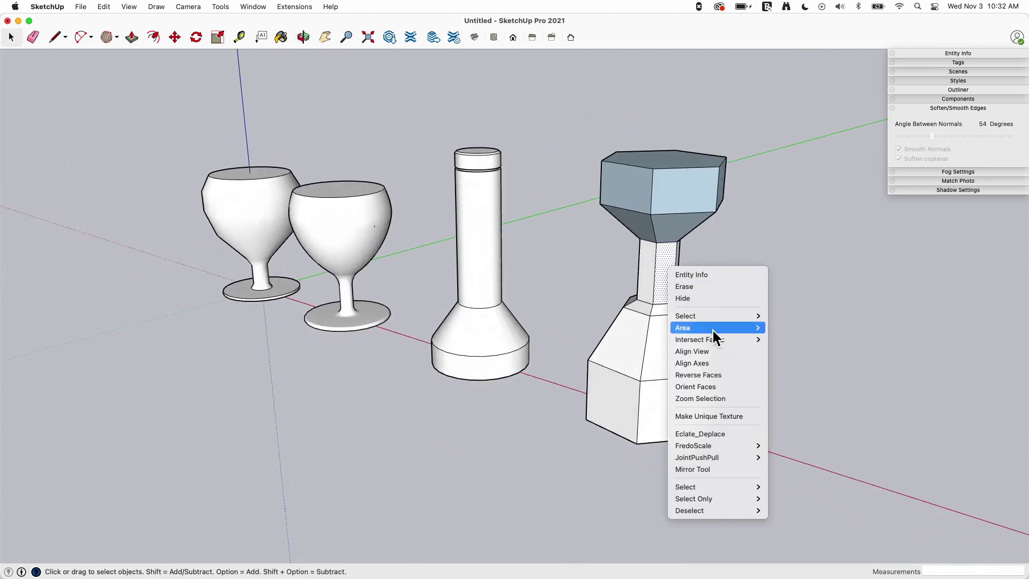
Step: Orient the top block's reversed faces so they point outward
click(710, 382)
middle_drag(693, 142, 696, 223)
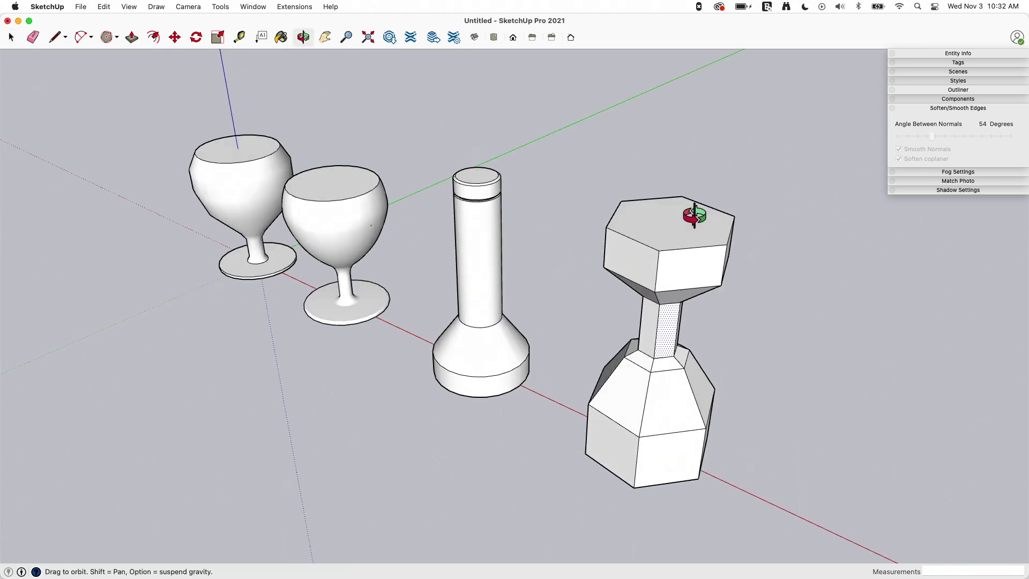
scroll(684, 214, up, 5)
Step: Offset the block's top face inward to create an inset hexagon
key(f)
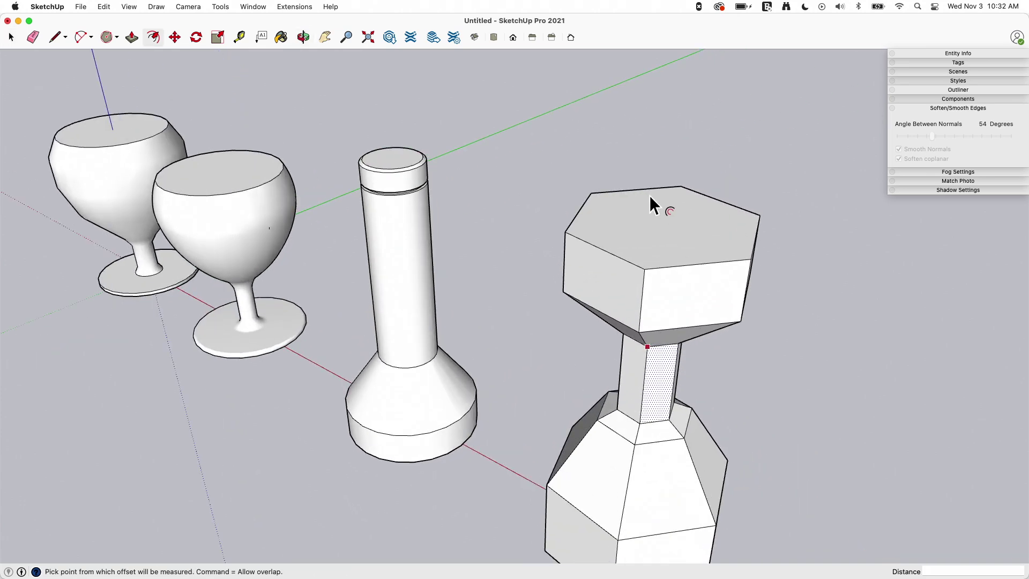
middle_drag(650, 195, 648, 272)
key(space)
click(655, 305)
key(f)
click(648, 289)
click(651, 297)
Step: Raise the inner hexagon 1 1/16" to bevel the block's top
key(space)
click(655, 330)
key(m)
click(657, 341)
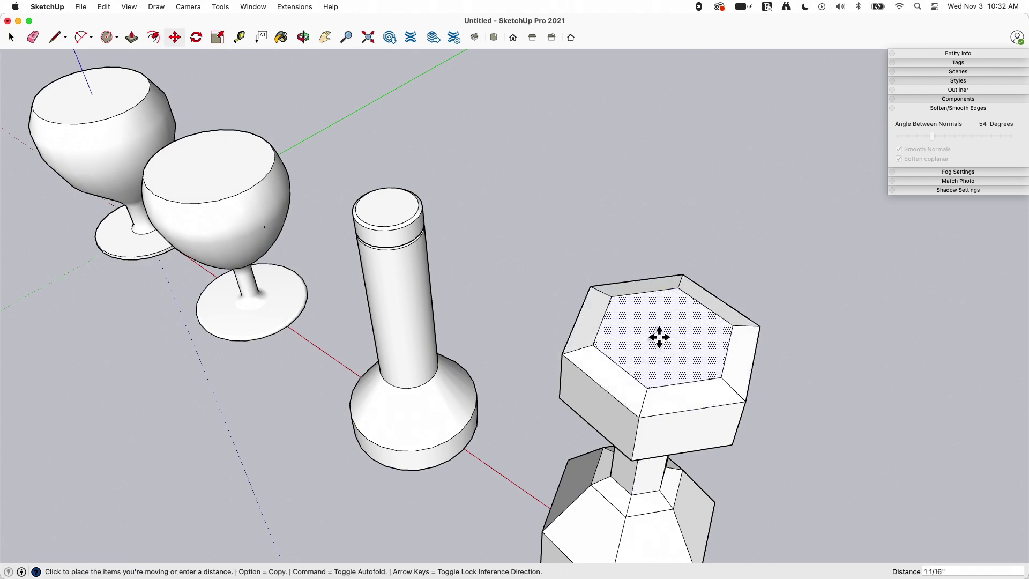
click(661, 331)
middle_drag(661, 331, 751, 473)
scroll(644, 352, down, 3)
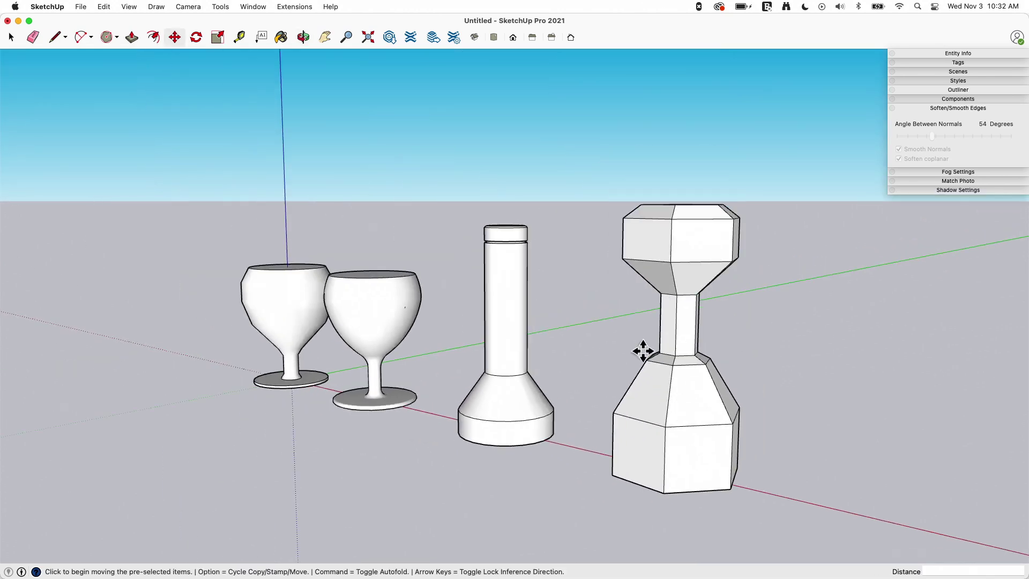
middle_drag(643, 352, 697, 364)
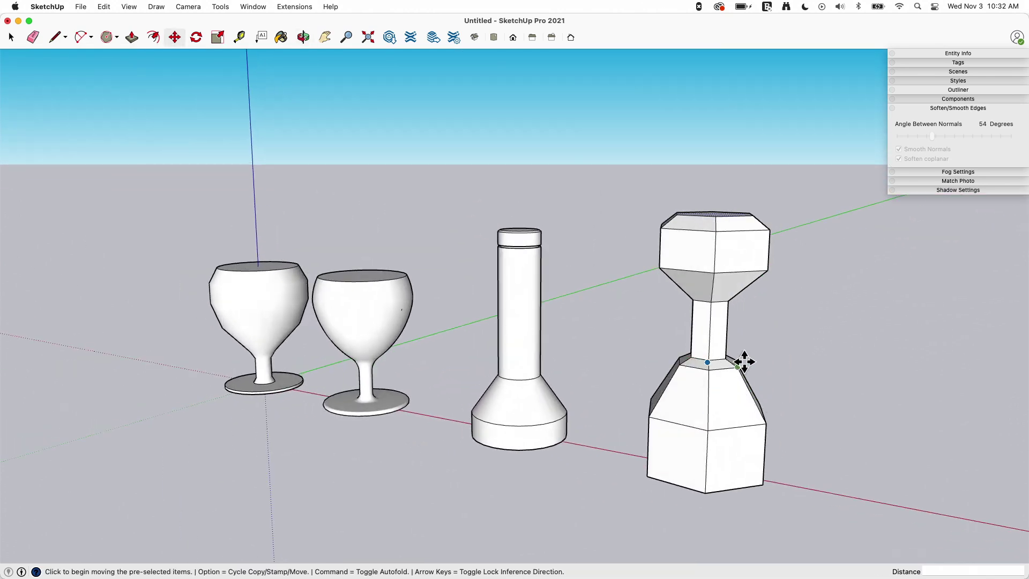
middle_drag(769, 360, 625, 195)
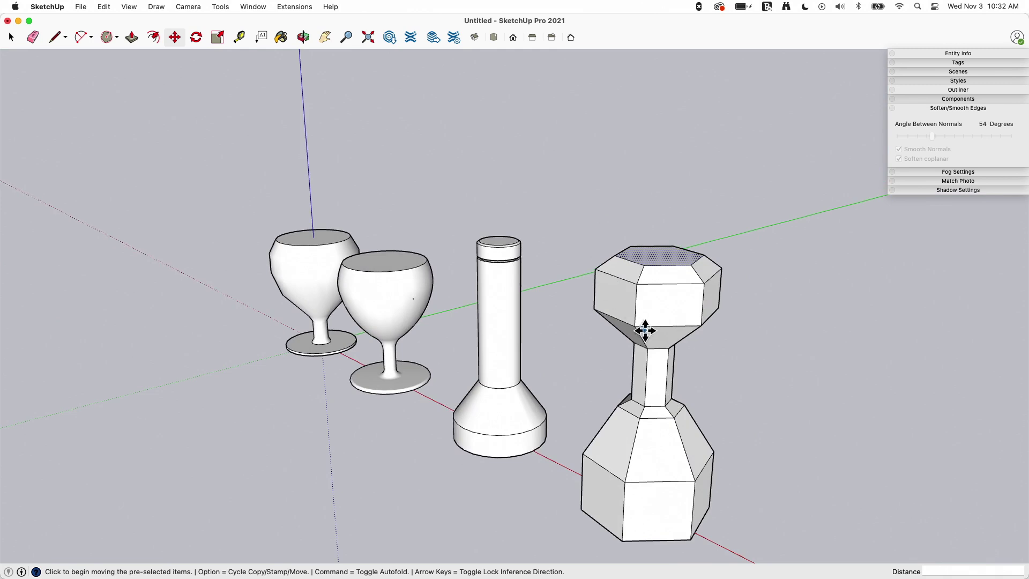
middle_drag(645, 345, 759, 318)
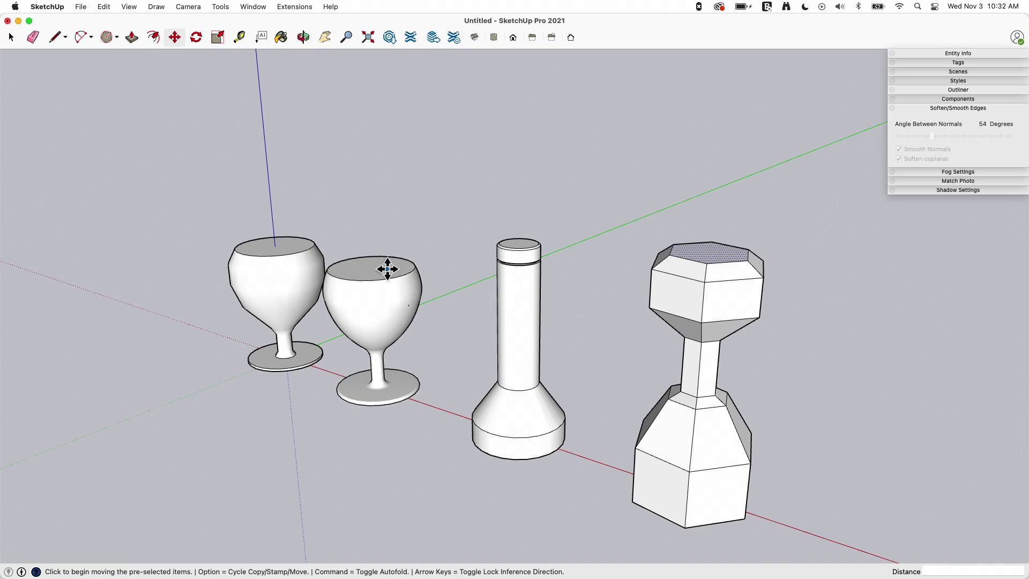
middle_drag(362, 319, 483, 286)
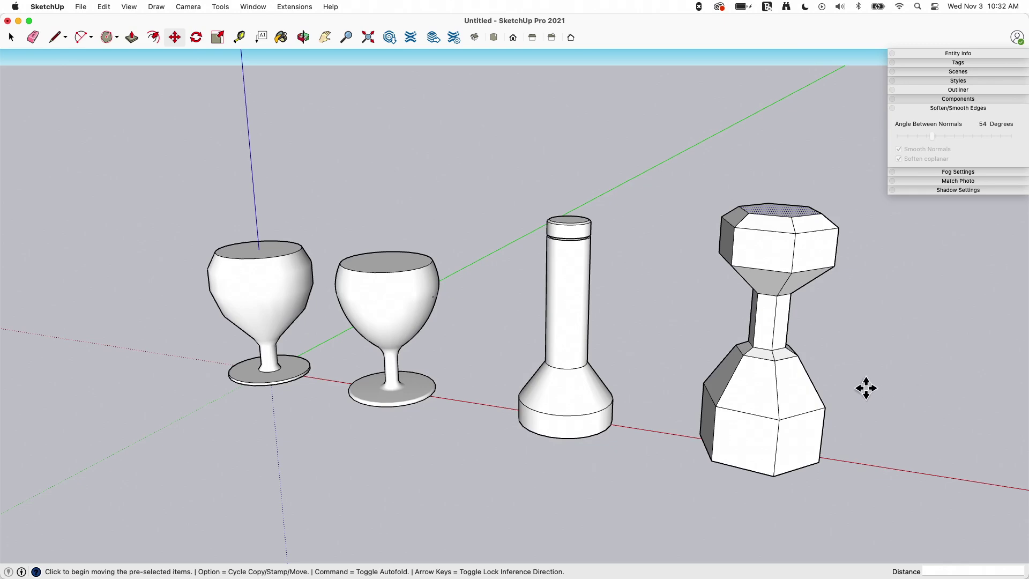
middle_drag(346, 363, 228, 515)
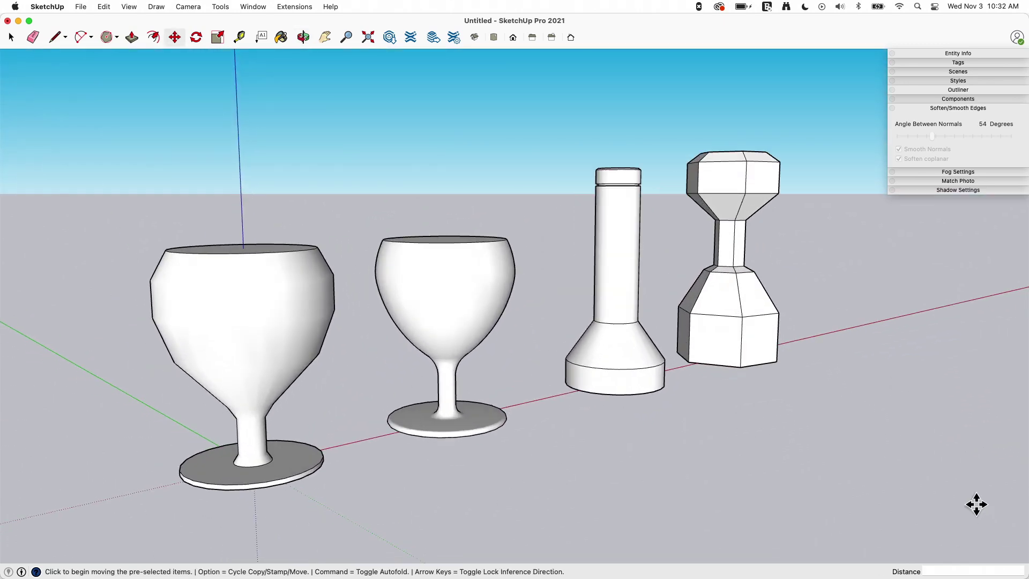